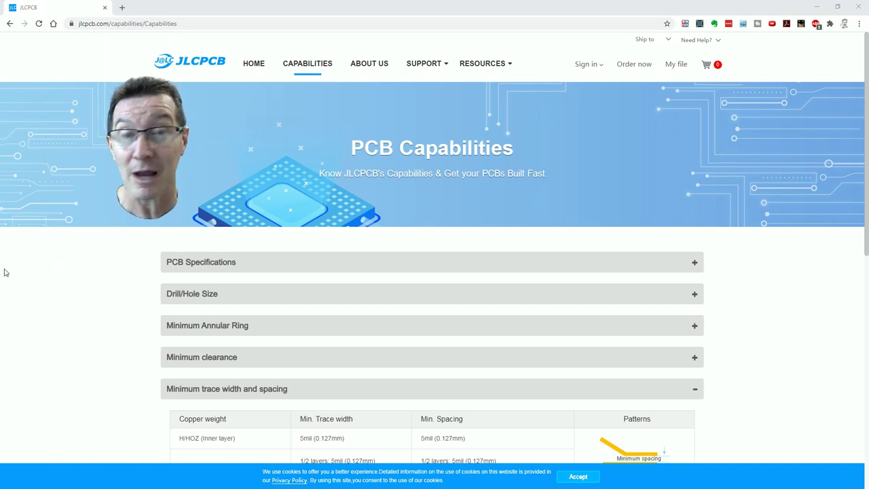
- Scroll the JLCPCB capabilities page to read the 5mil and 3.5mil outer-layer trace minimums
scroll(3, 270, down, 1)
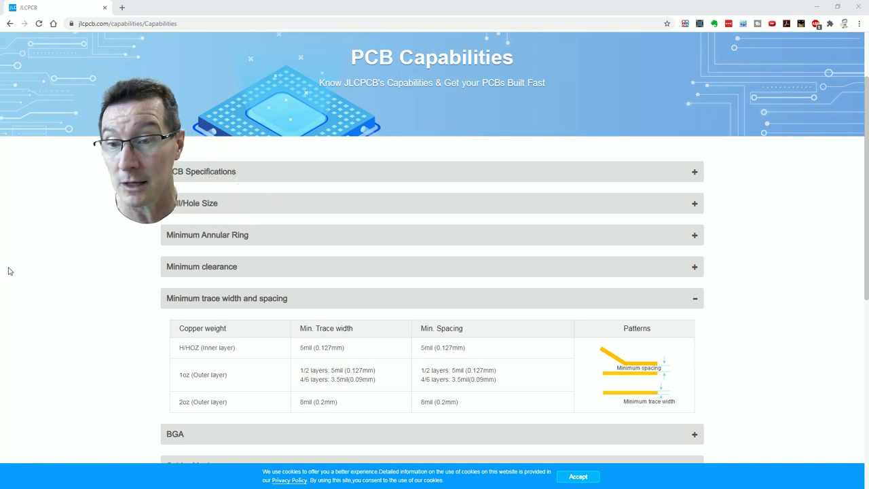
scroll(2, 284, down, 1)
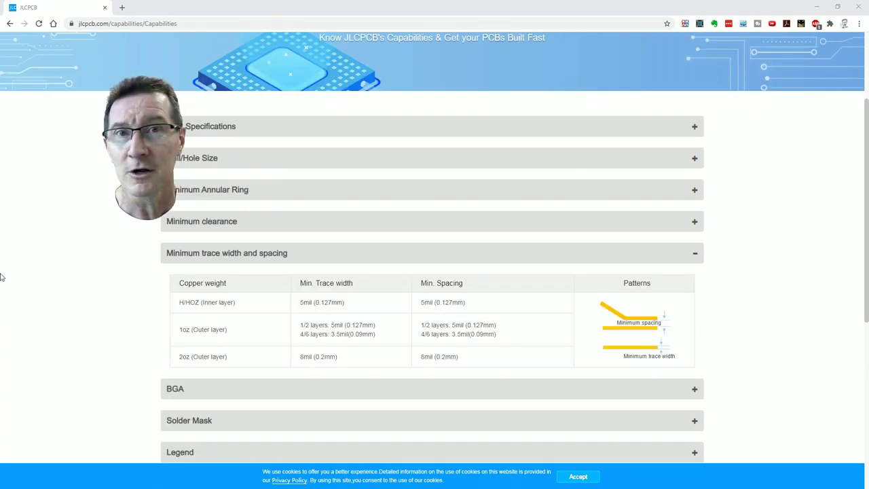
scroll(2, 267, up, 3)
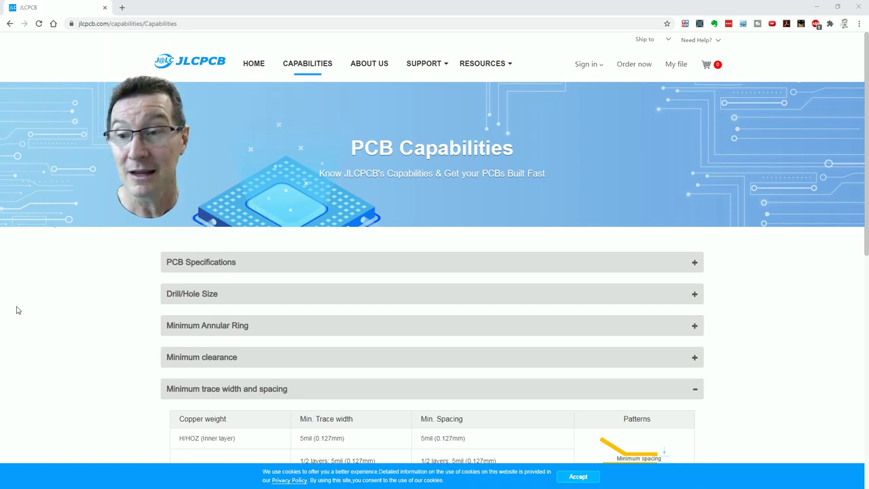
scroll(87, 260, down, 3)
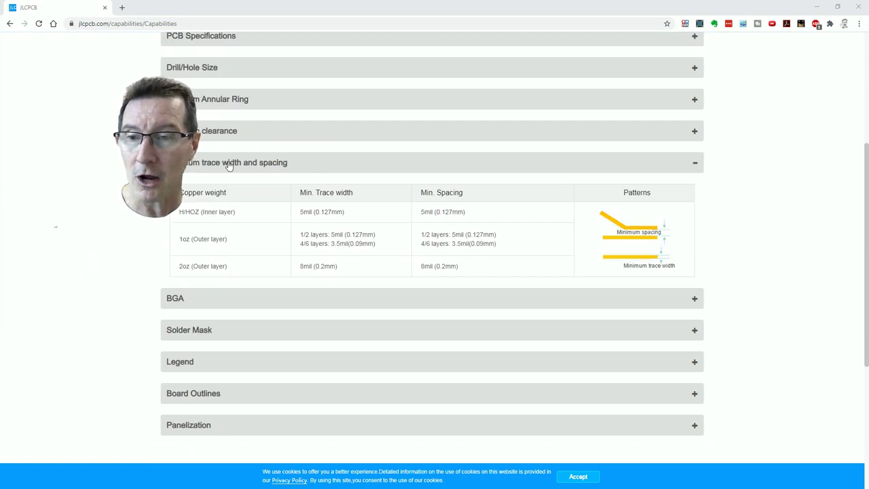
scroll(87, 203, up, 3)
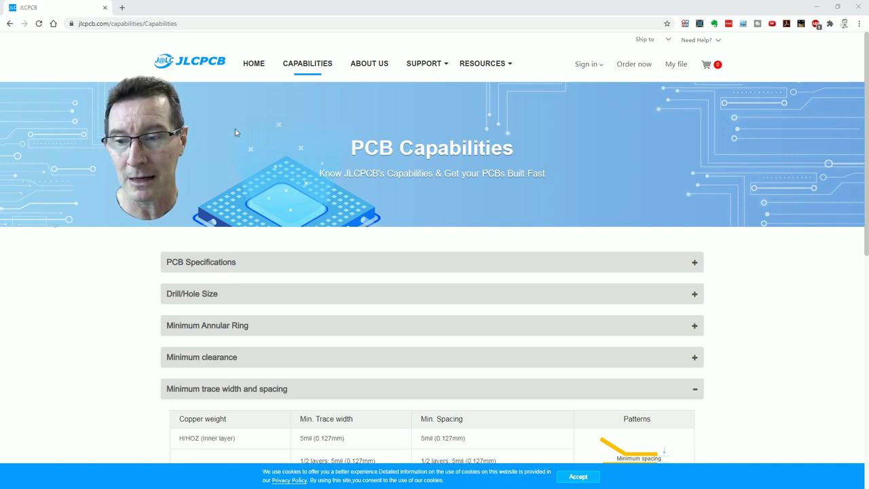
scroll(193, 233, down, 3)
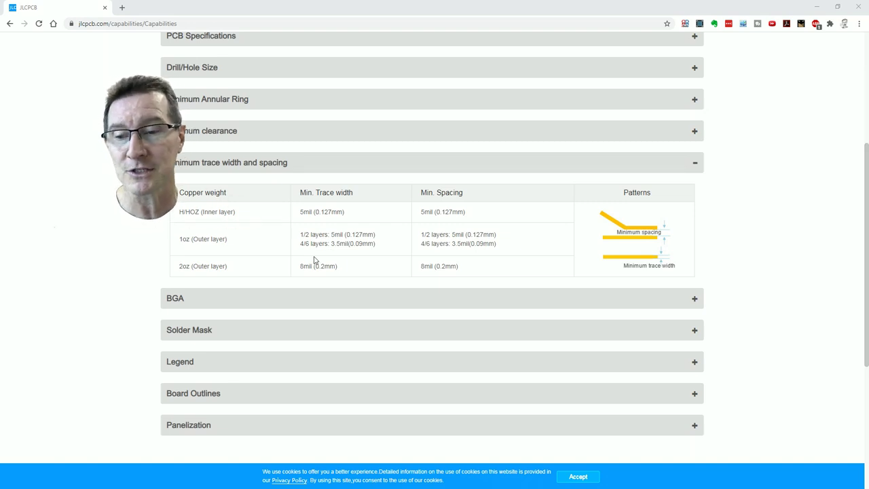
ctrl+scroll(343, 246, up, 2)
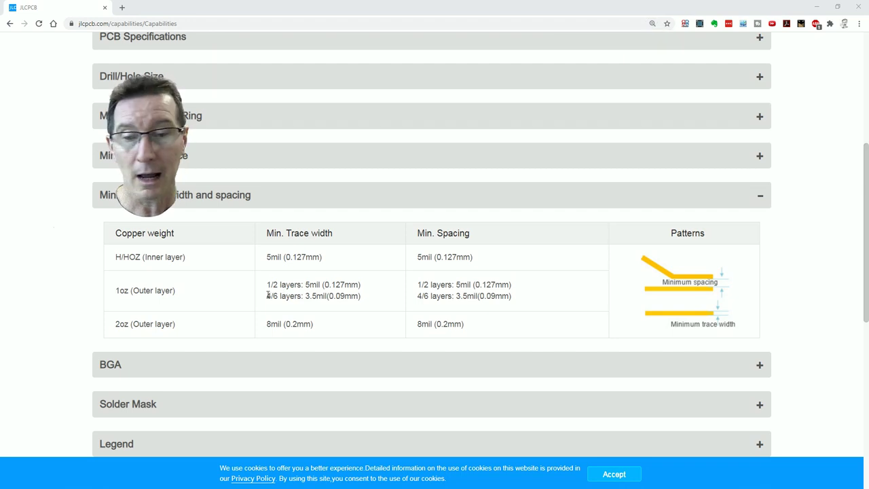
drag(305, 296, 327, 296)
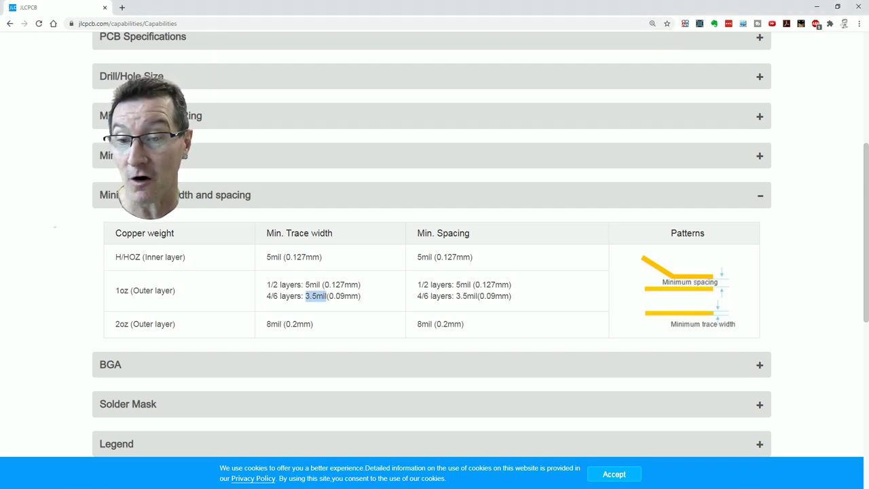
click(328, 295)
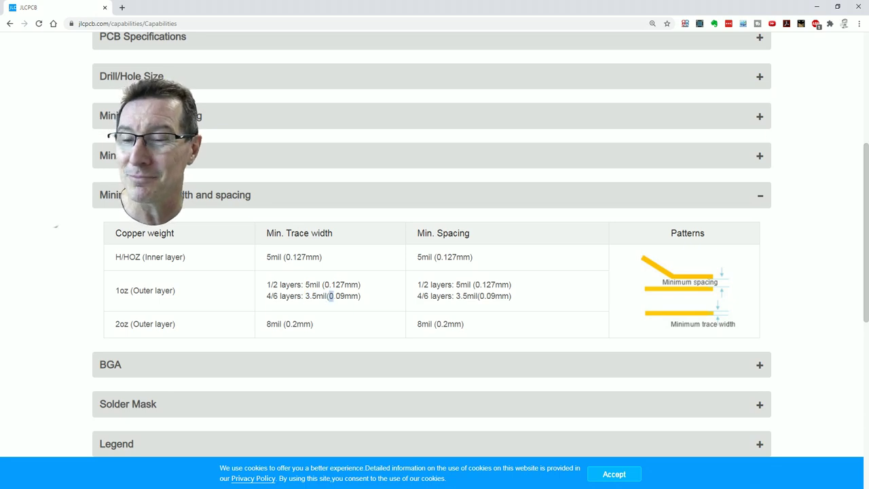
drag(331, 296, 360, 306)
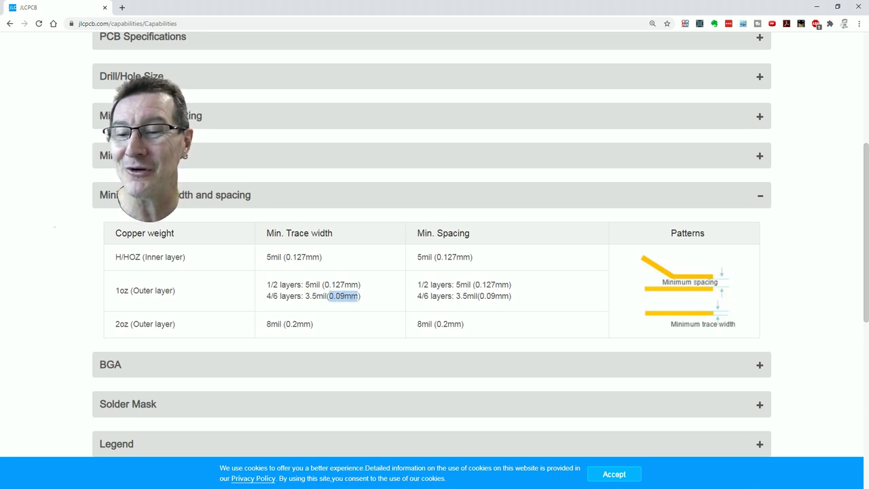
drag(268, 296, 361, 290)
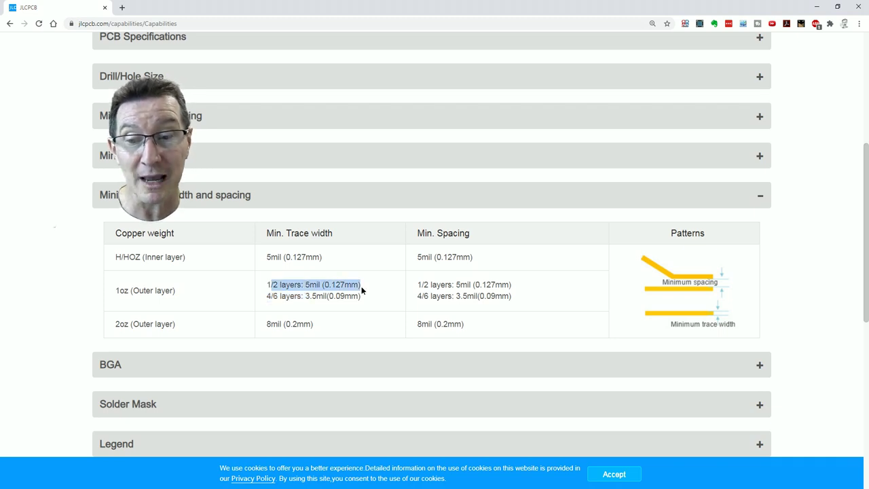
double_click(312, 284)
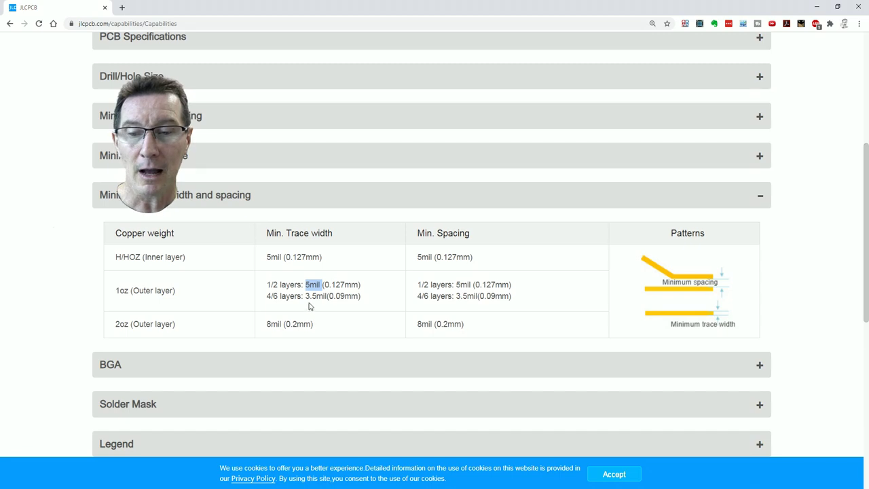
drag(306, 296, 317, 296)
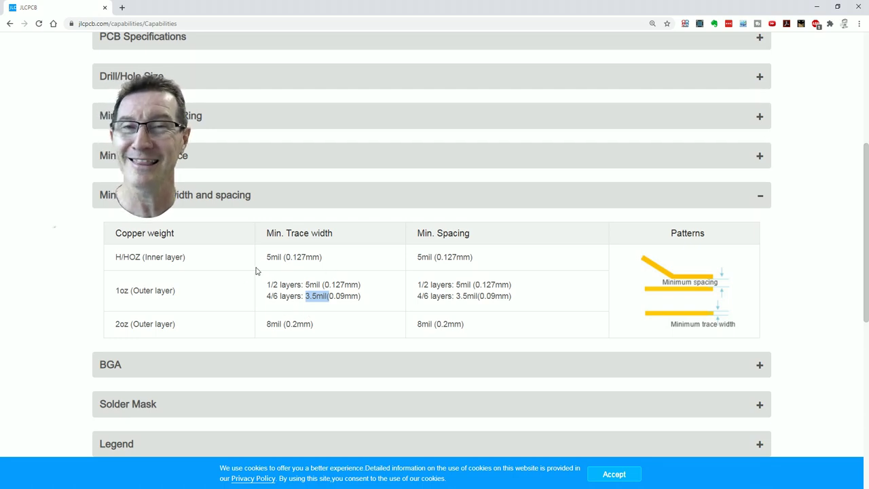
click(342, 299)
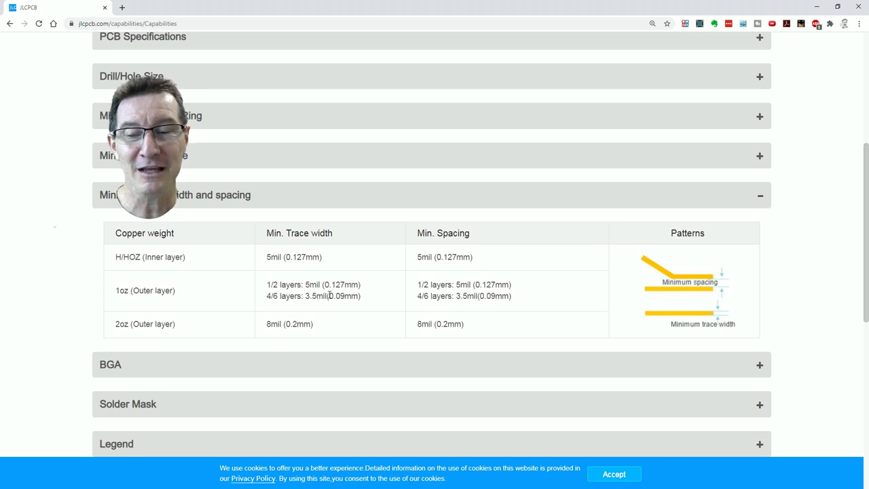
drag(330, 296, 359, 297)
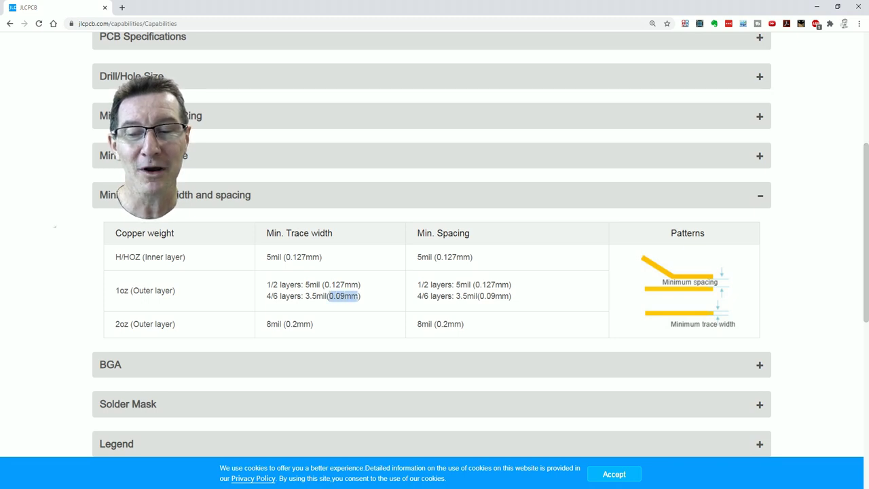
click(306, 296)
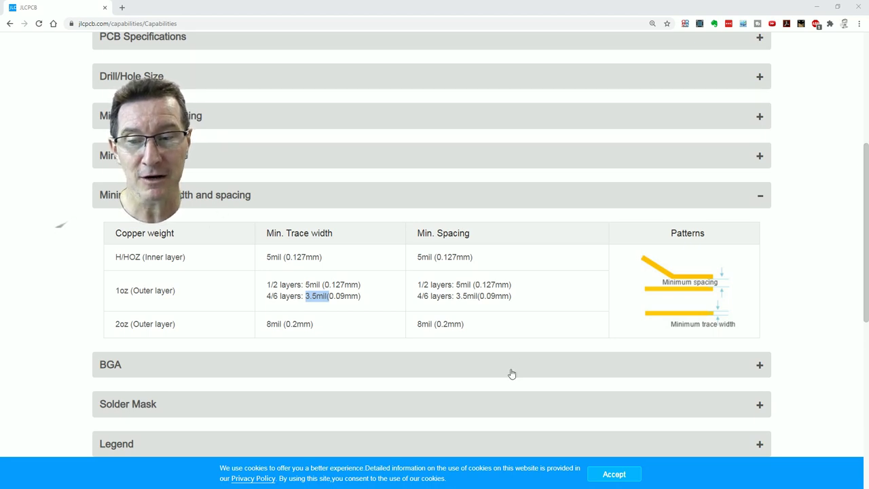
drag(306, 296, 326, 295)
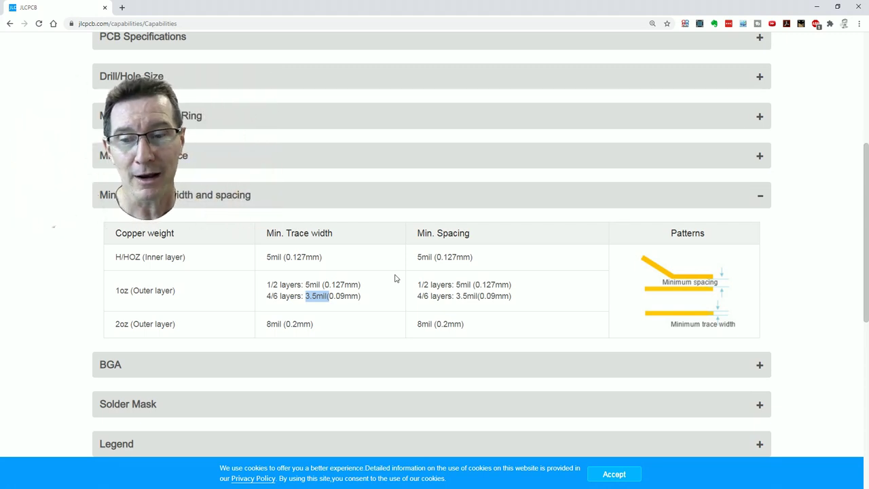
click(331, 296)
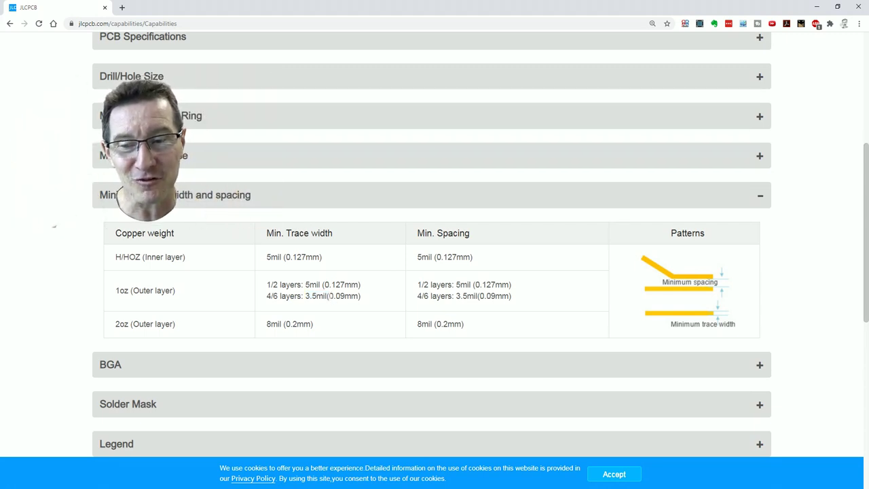
- Expand the Minimum Annular Ring, Drill/Hole Size and Minimum clearance tables
drag(329, 296, 360, 295)
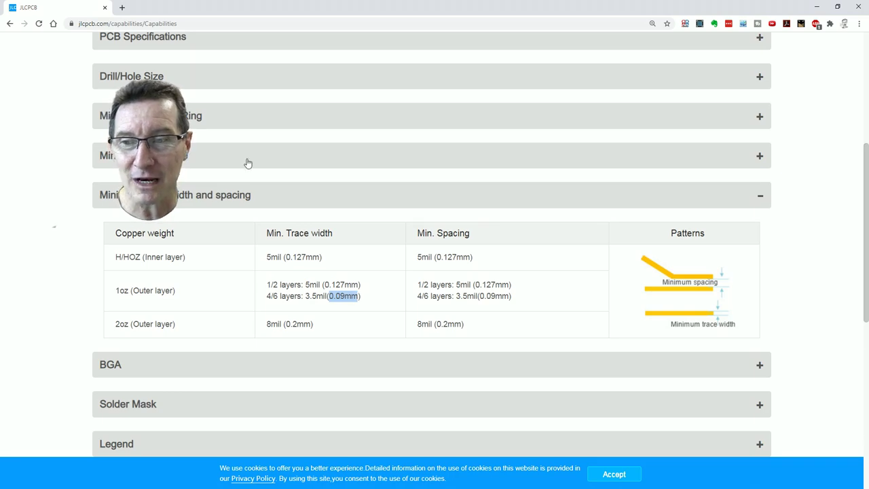
click(235, 121)
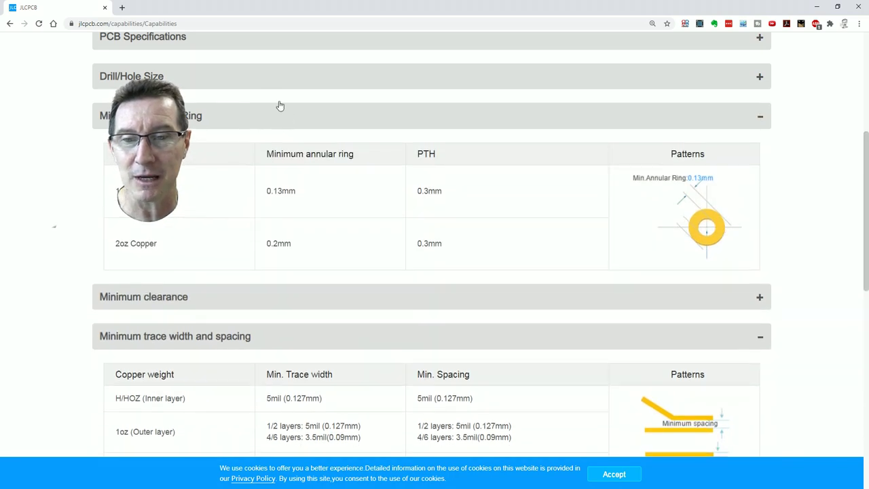
click(262, 79)
scroll(309, 161, down, 10)
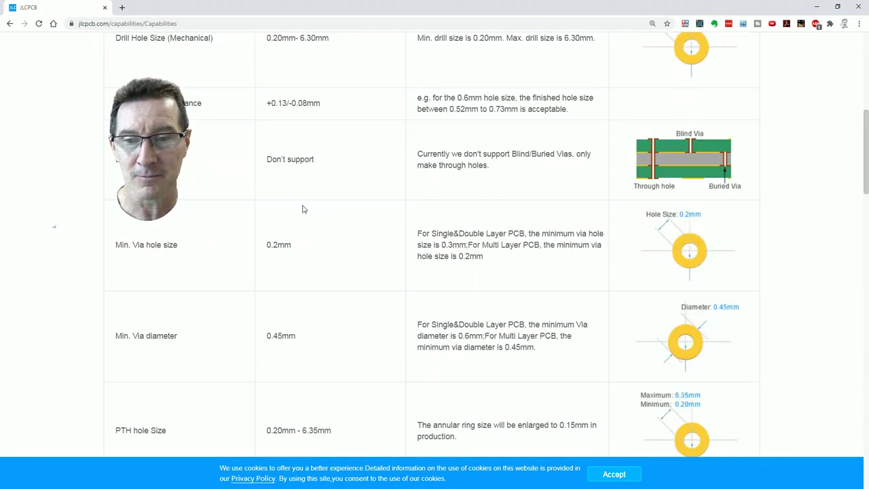
click(273, 260)
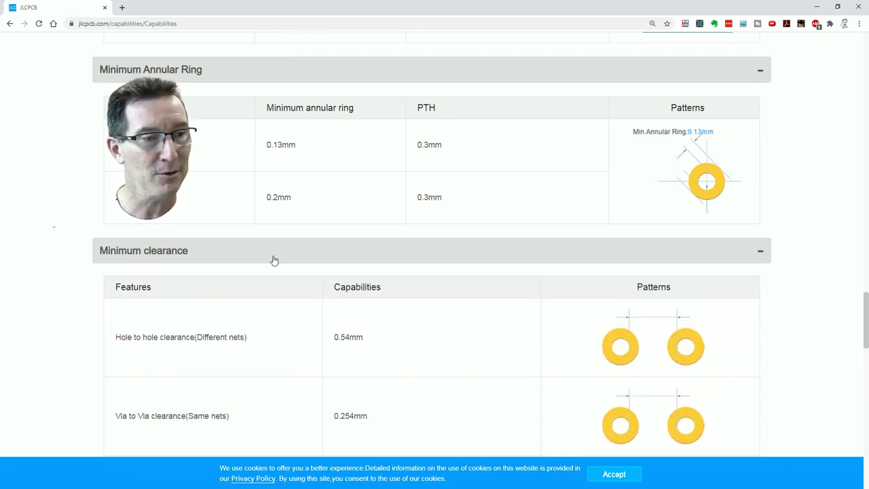
- Scroll back to the trace width table and highlight the 3.5mil 4/6-layer minimum
scroll(287, 252, down, 5)
scroll(455, 289, down, 6)
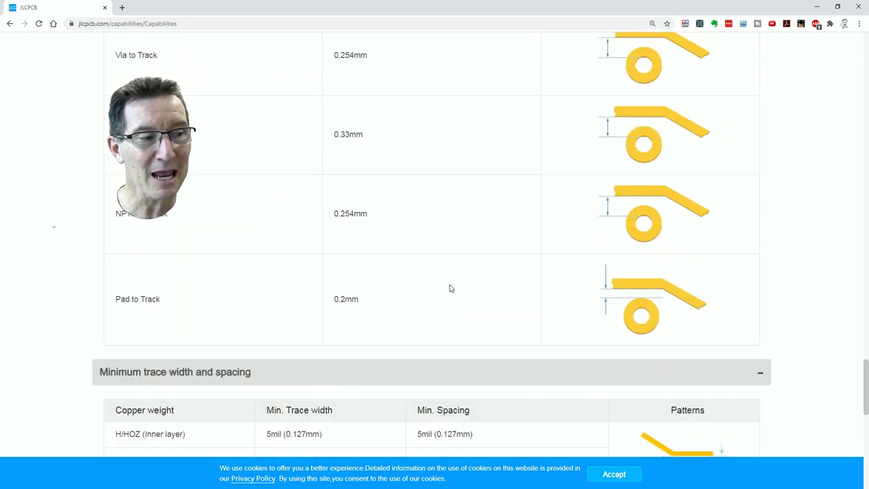
scroll(444, 290, down, 1)
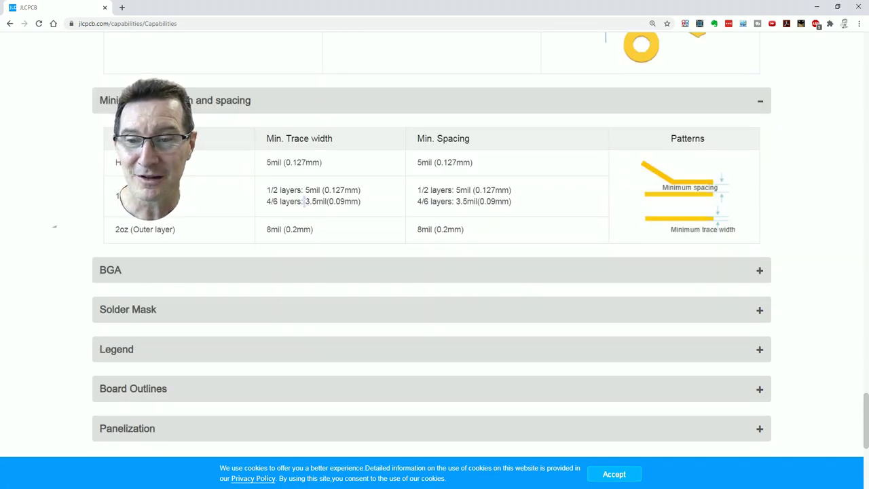
drag(304, 201, 327, 201)
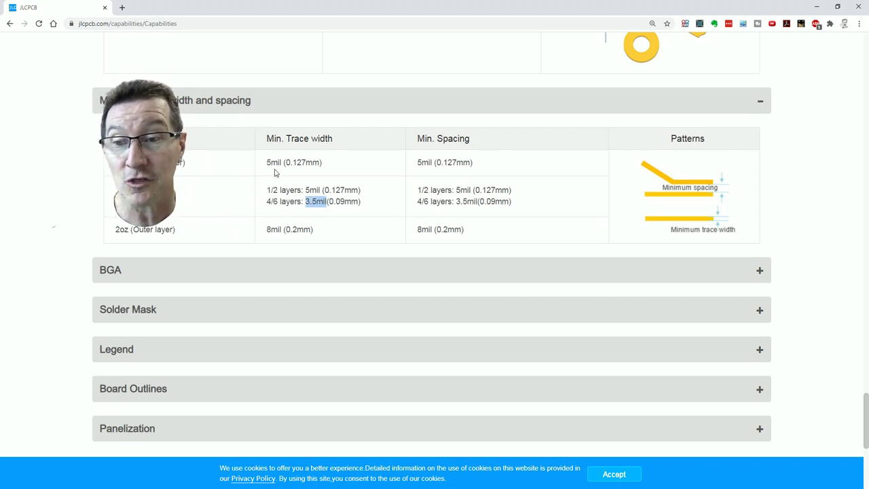
- Separately highlight the 3.5mil and 0.09mm parts of the 4/6-layer minimum trace width
click(310, 204)
drag(306, 201, 334, 206)
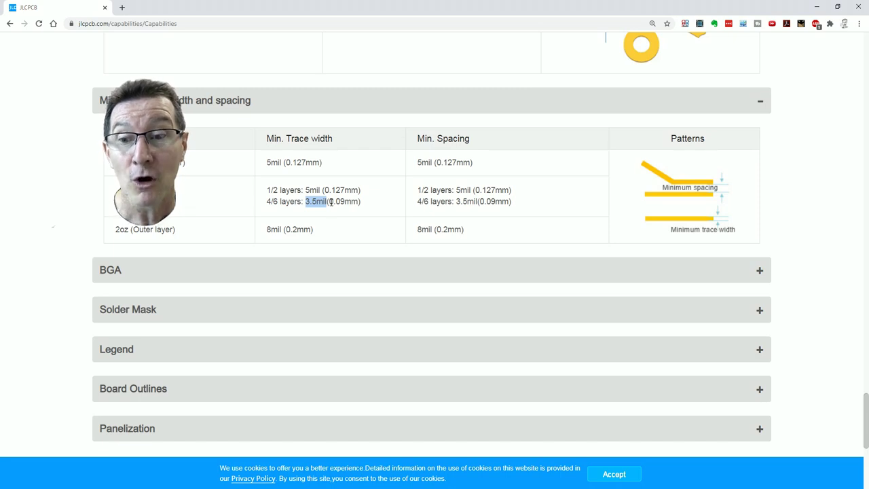
click(329, 201)
drag(329, 201, 361, 203)
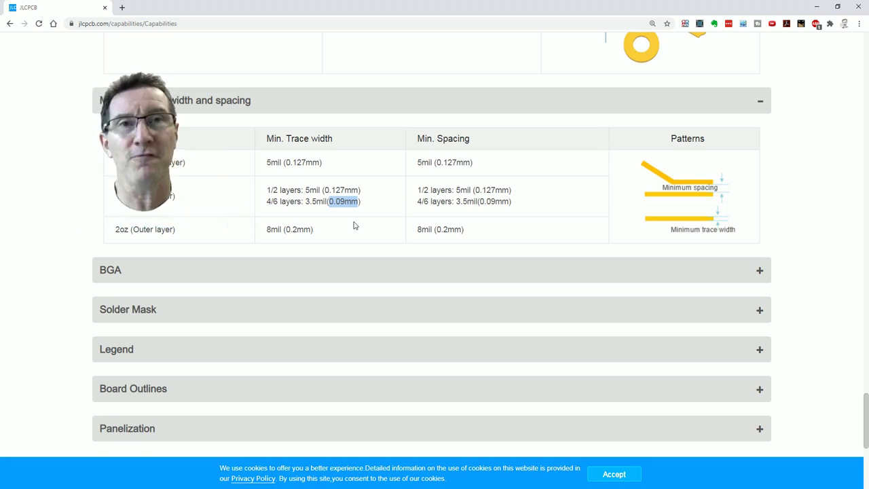
click(310, 196)
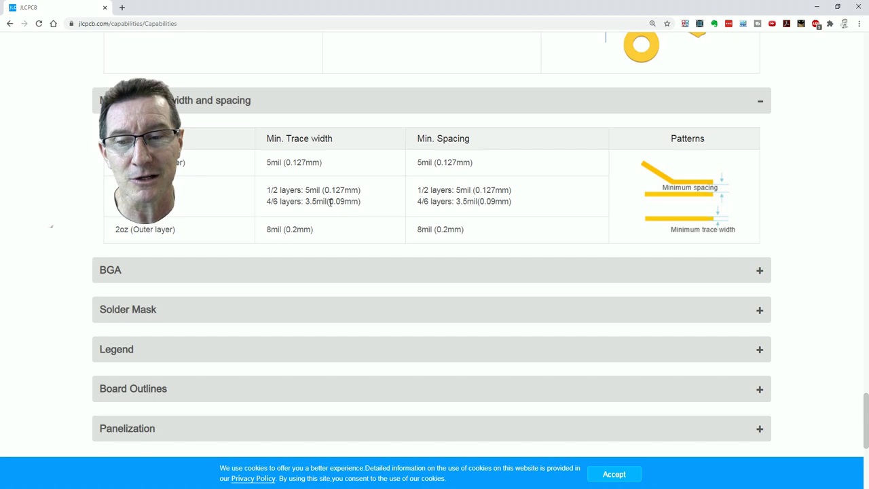
drag(328, 201, 359, 201)
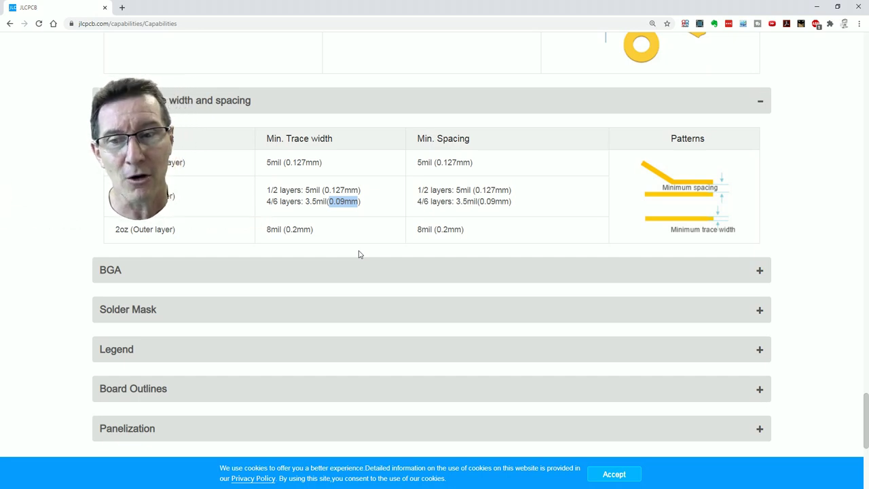
click(309, 202)
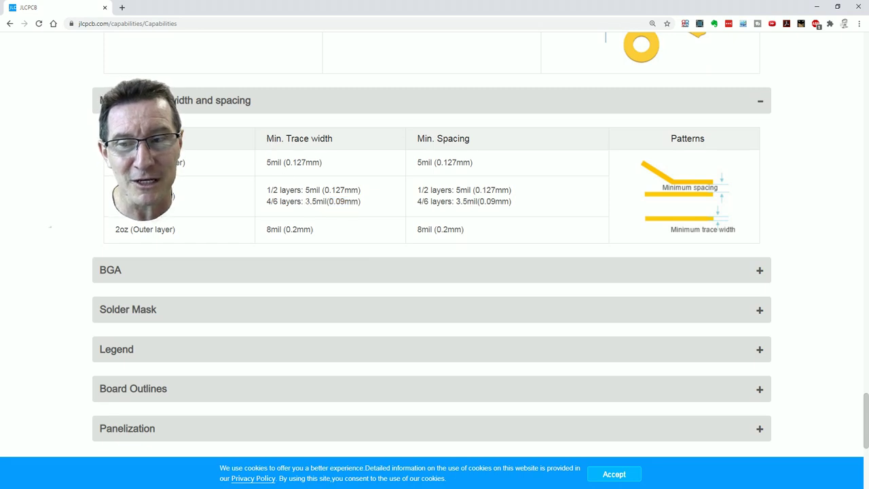
drag(306, 202, 328, 201)
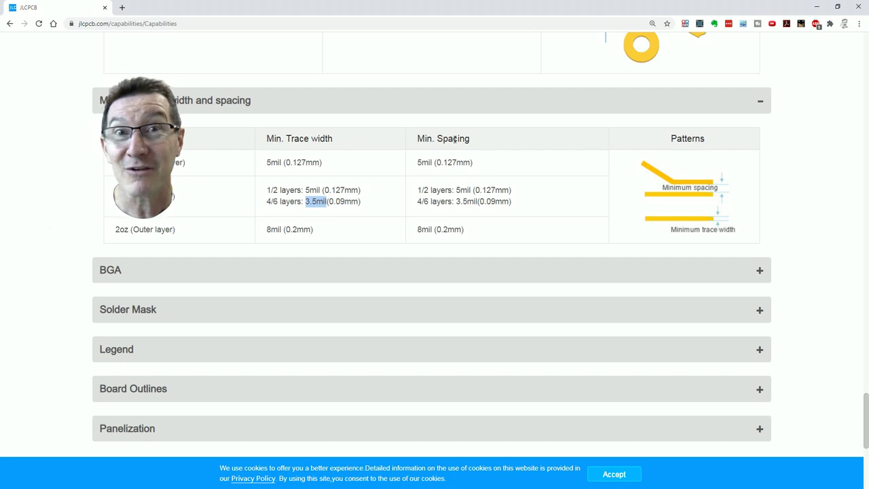
- Highlight the full '3.5mil(0.09mm)' value, excluding the leading space
click(309, 202)
drag(305, 202, 362, 204)
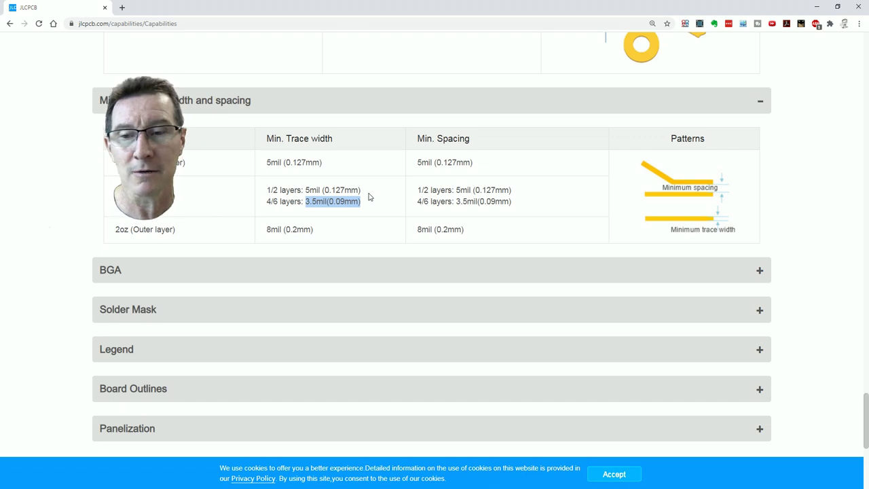
click(335, 205)
drag(300, 203, 361, 202)
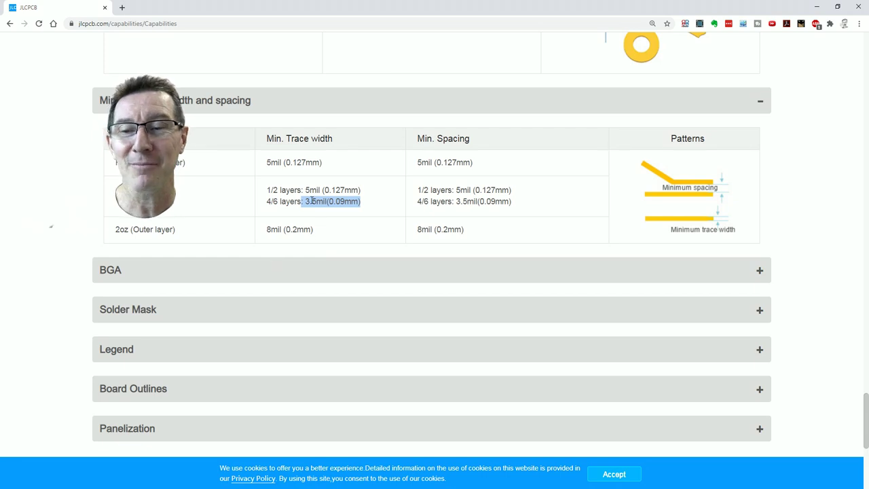
drag(306, 201, 365, 204)
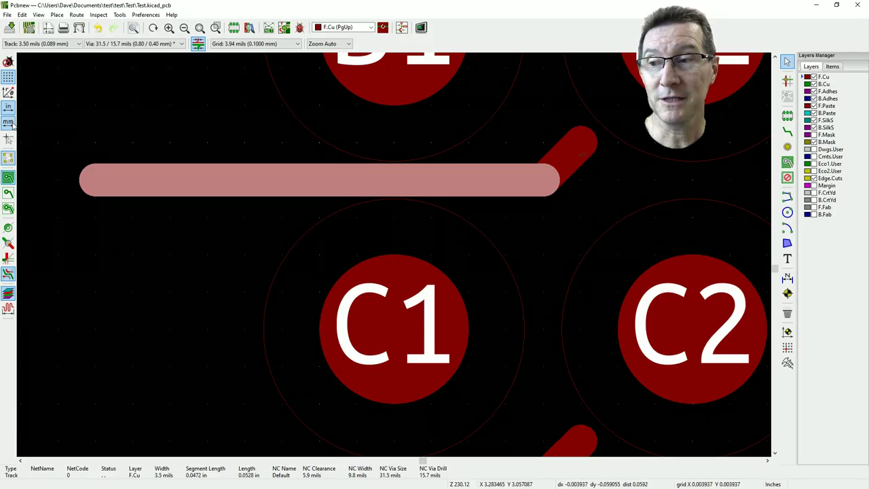
click(9, 123)
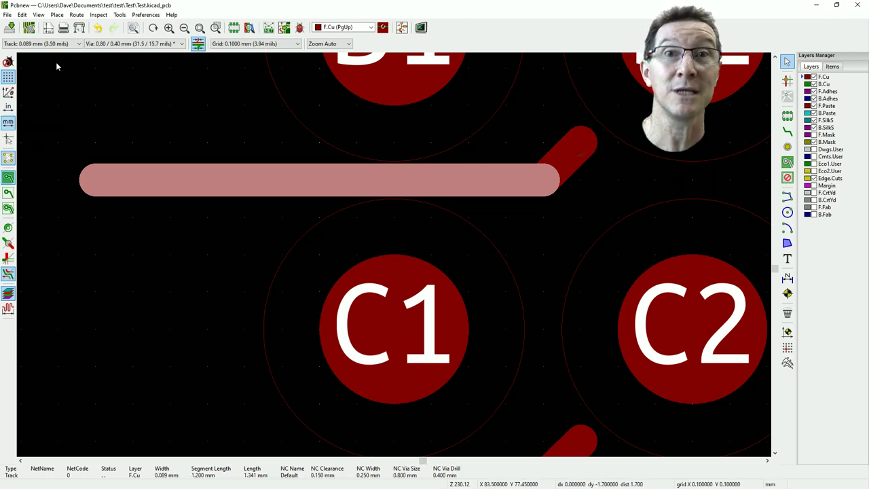
click(8, 106)
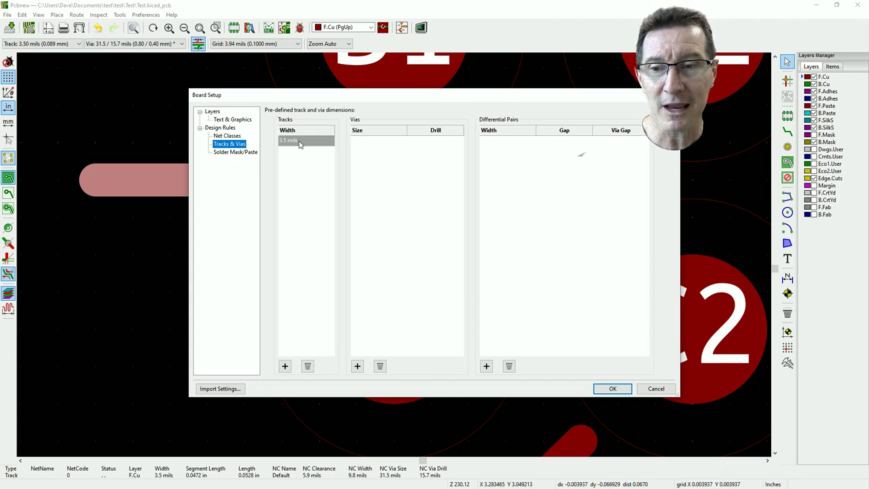
click(299, 141)
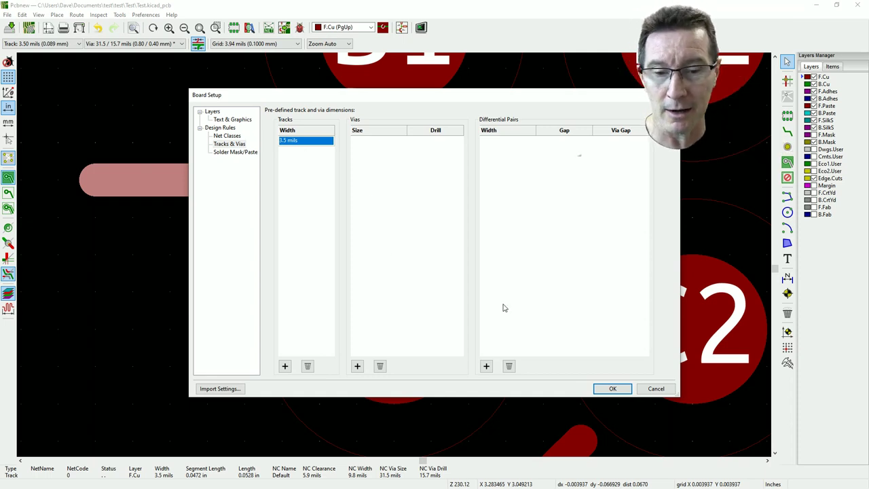
click(608, 391)
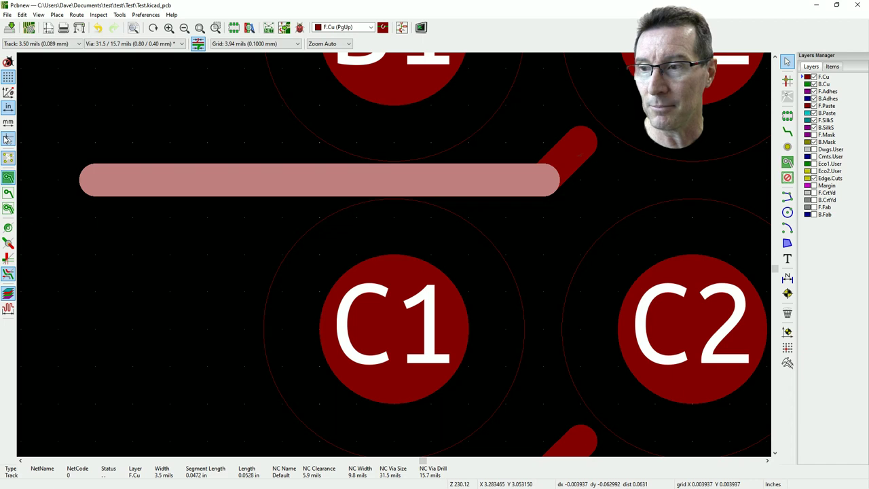
- Switch Pcbnew to millimetres and check the track's 0.0889 mm width, leaving it unchanged
click(8, 122)
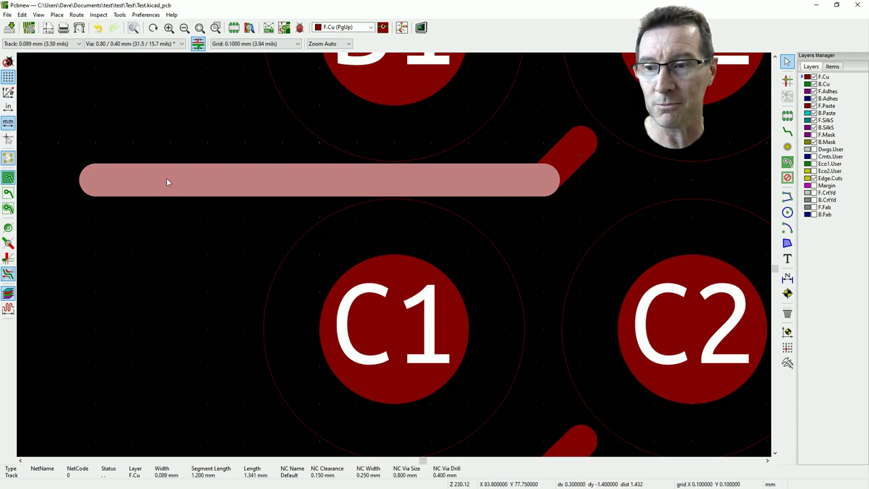
double_click(249, 177)
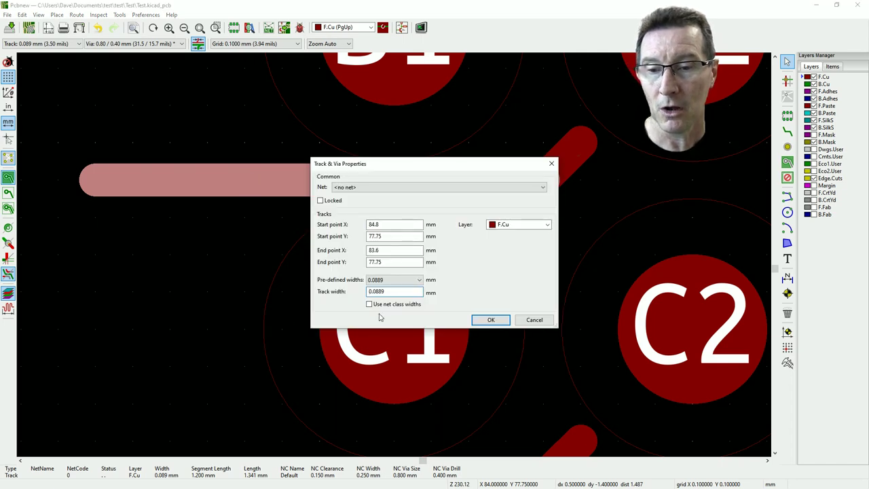
double_click(372, 291)
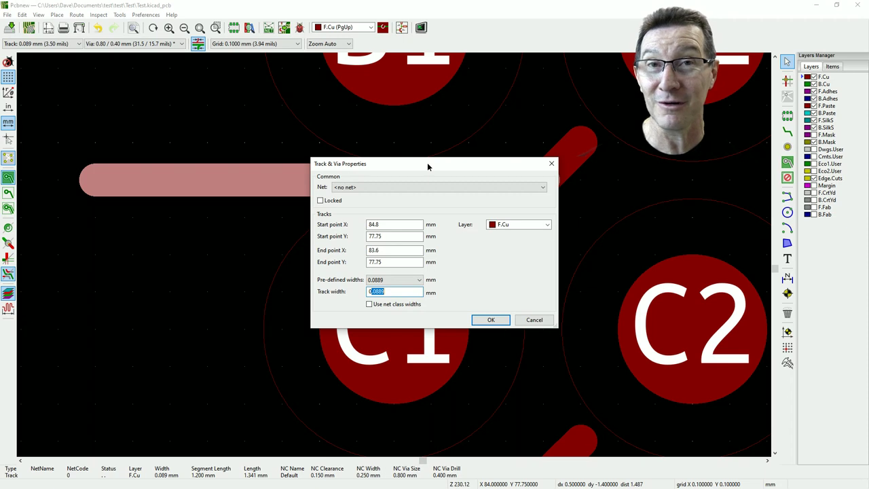
drag(427, 162, 544, 114)
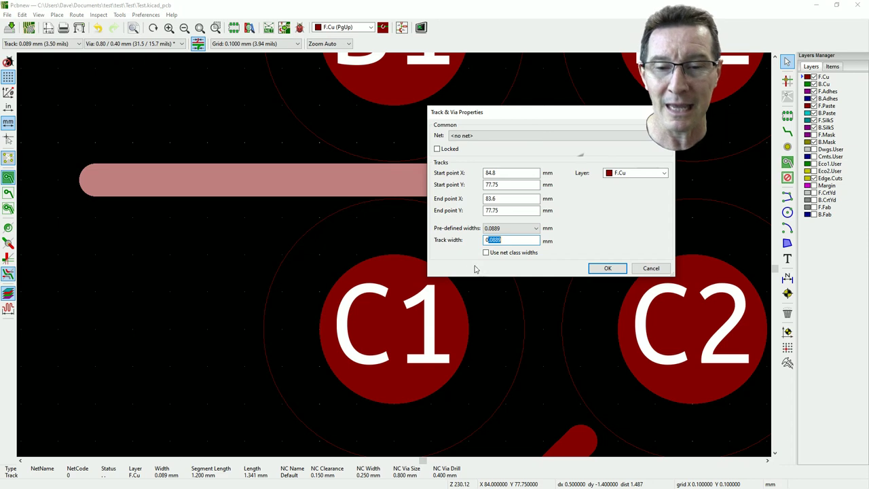
click(506, 241)
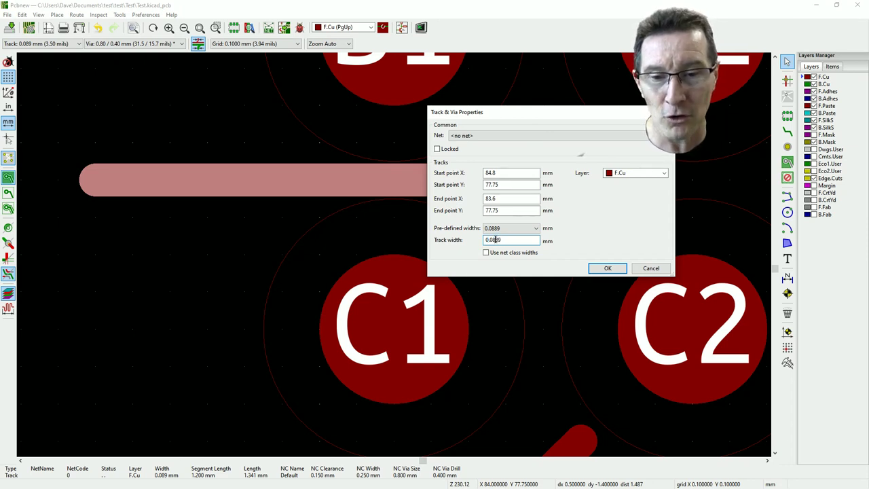
click(537, 238)
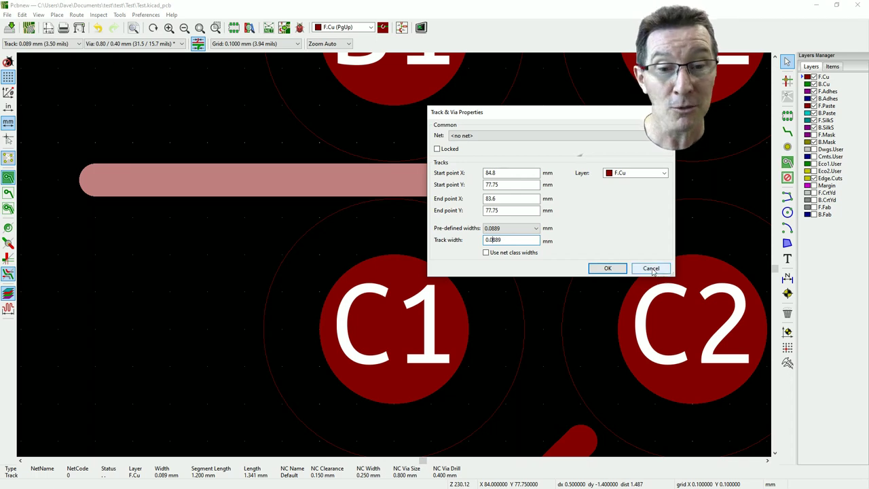
click(626, 268)
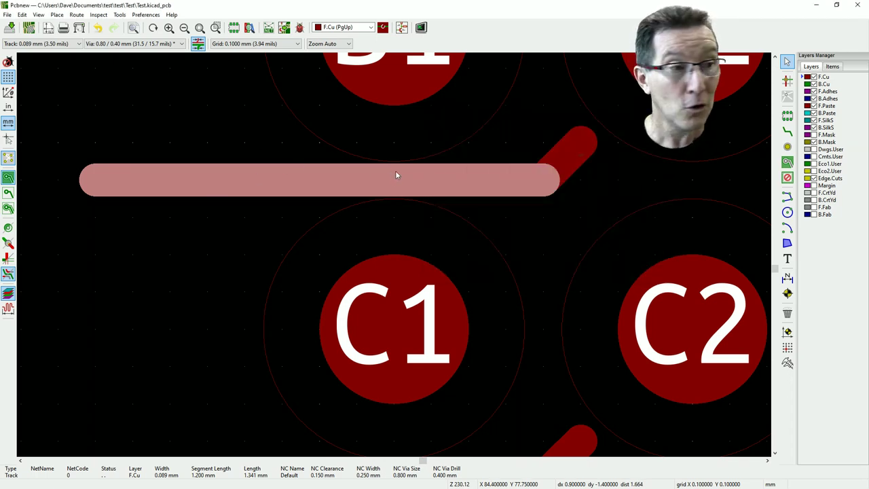
- Switch units back to inches and set the track width to 4 mils
scroll(422, 167, up, 3)
key(ctrl+u)
key(e)
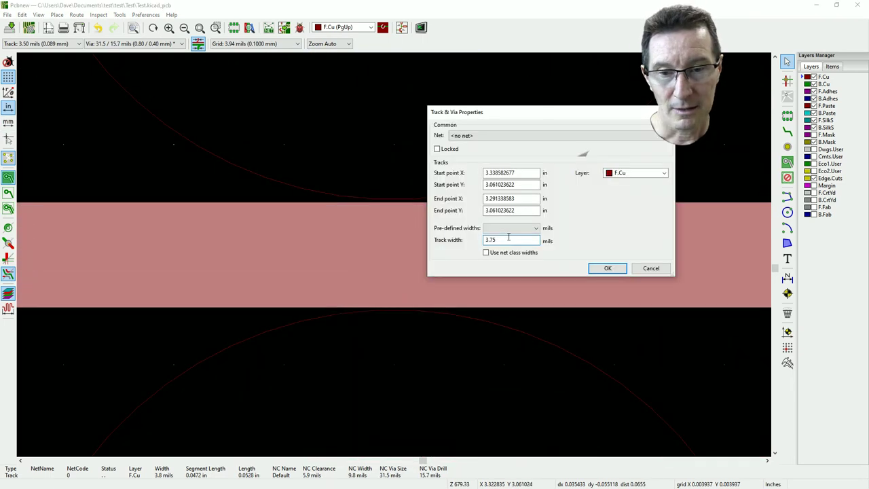
text(4)
key(Return)
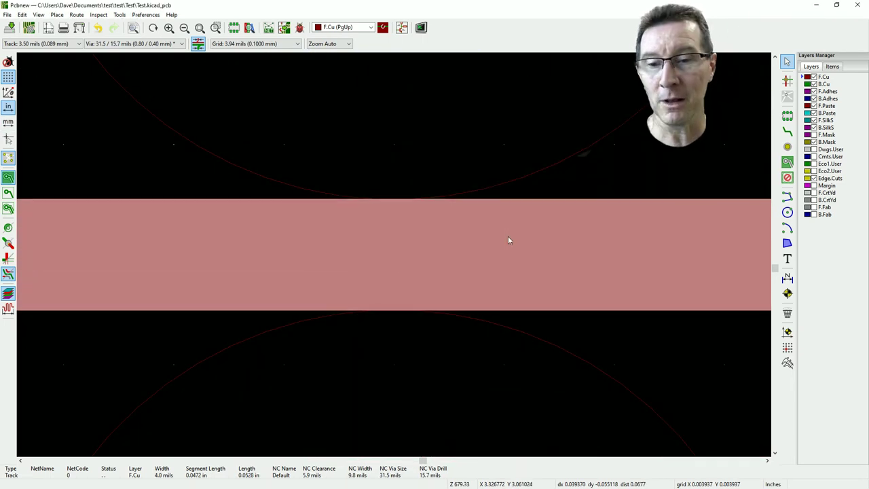
- Reopen the track's properties to confirm the new width, closing them unchanged
scroll(394, 255, up, 2)
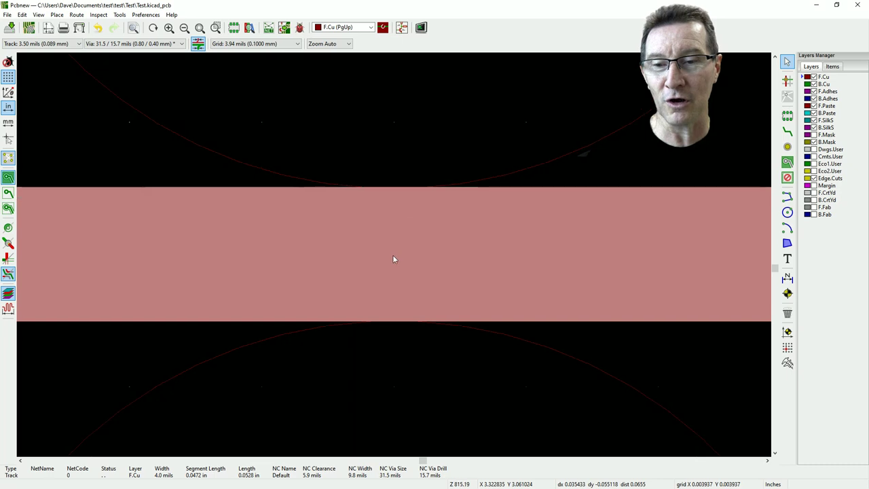
scroll(392, 334, down, 5)
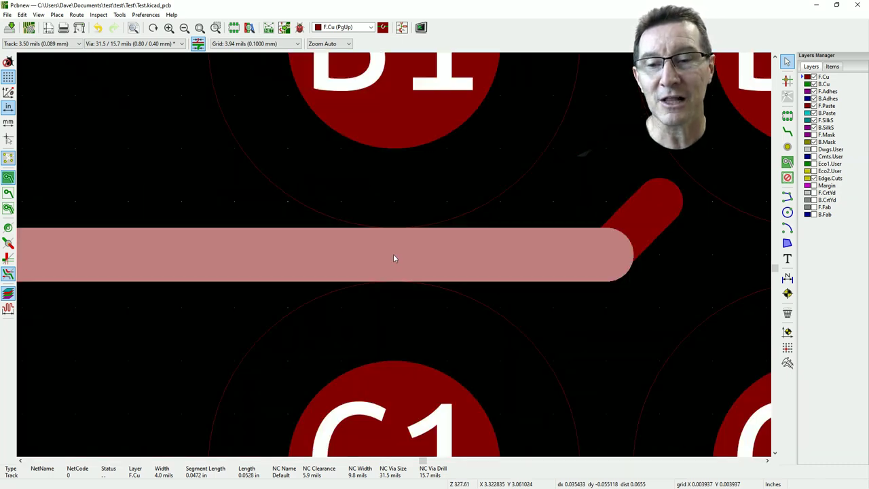
scroll(392, 256, up, 4)
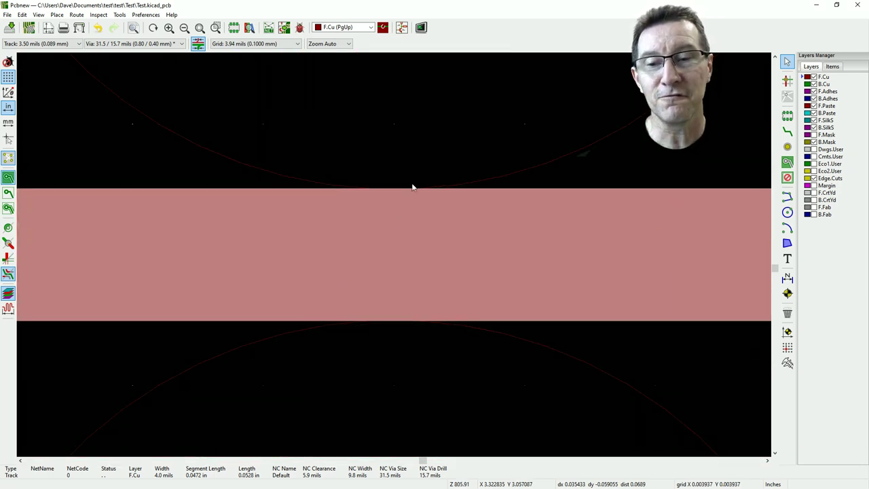
scroll(403, 176, down, 4)
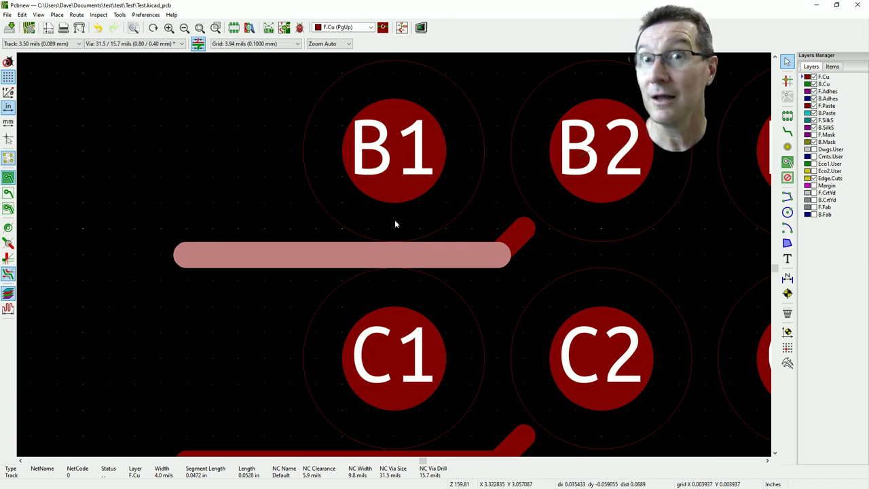
scroll(280, 259, down, 1)
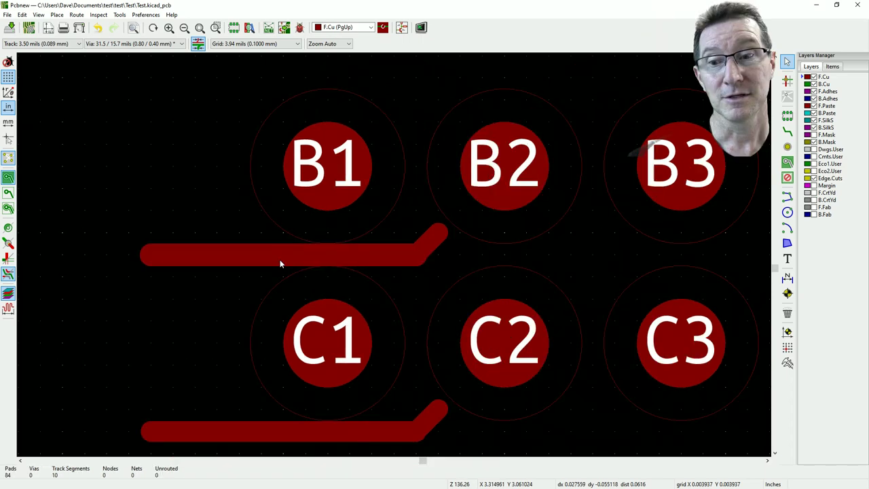
double_click(286, 255)
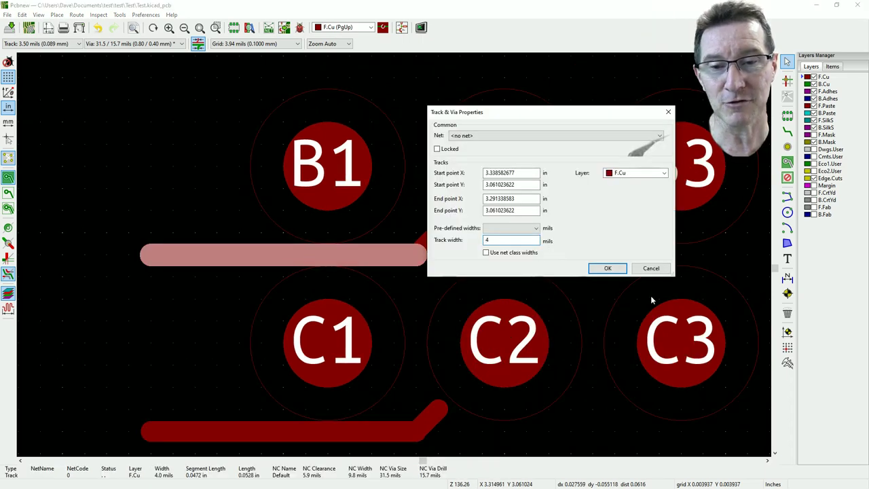
click(636, 268)
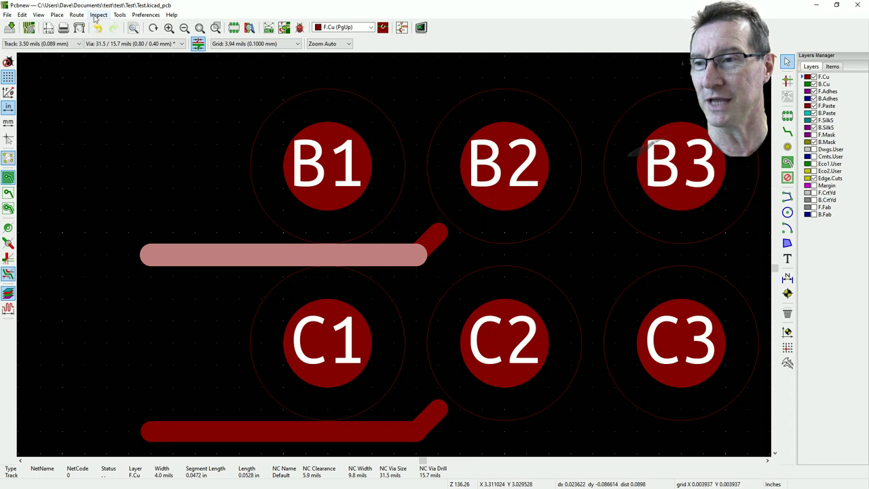
- Run the Design Rules Checker on the board
click(77, 15)
mouse_move(96, 18)
click(125, 61)
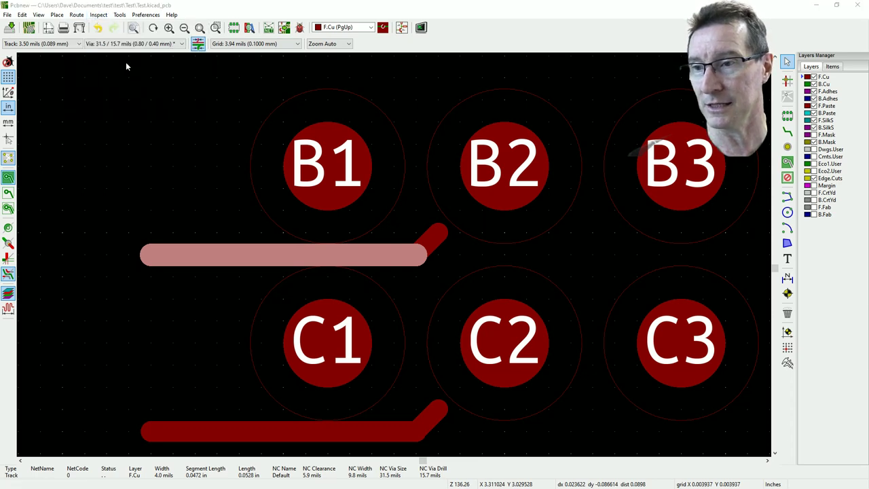
click(622, 359)
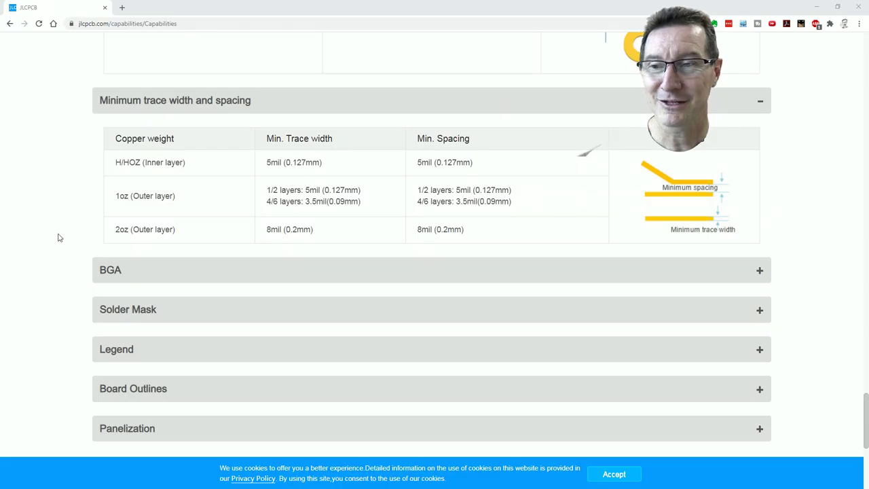
- Highlight the 0.09mm minimum trace width and scroll up toward the Minimum clearance table
scroll(59, 238, up, 1)
scroll(58, 237, up, 1)
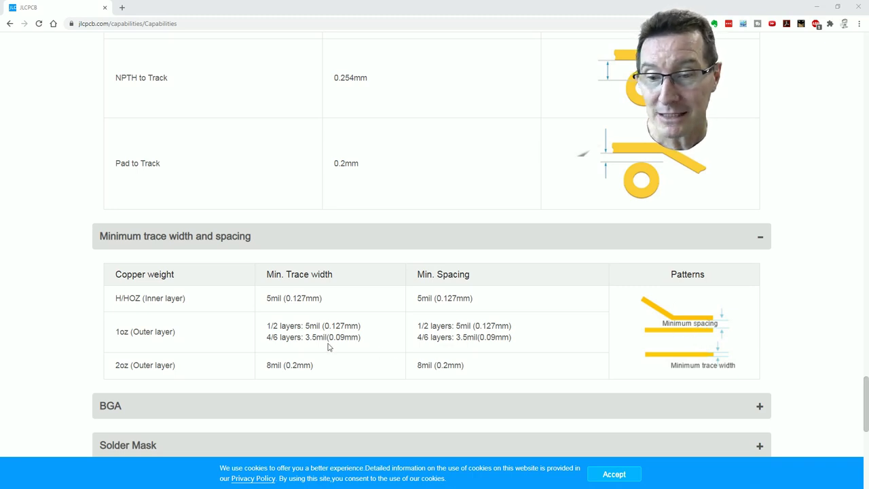
drag(329, 338, 364, 341)
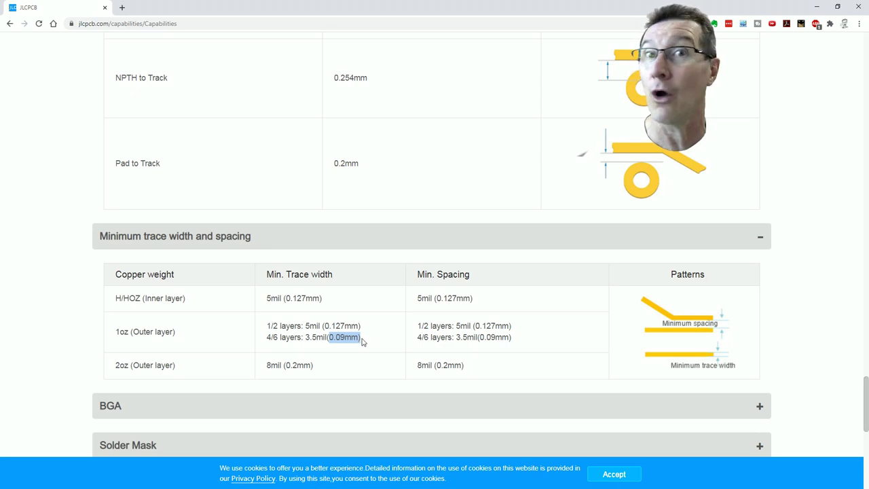
scroll(366, 339, up, 10)
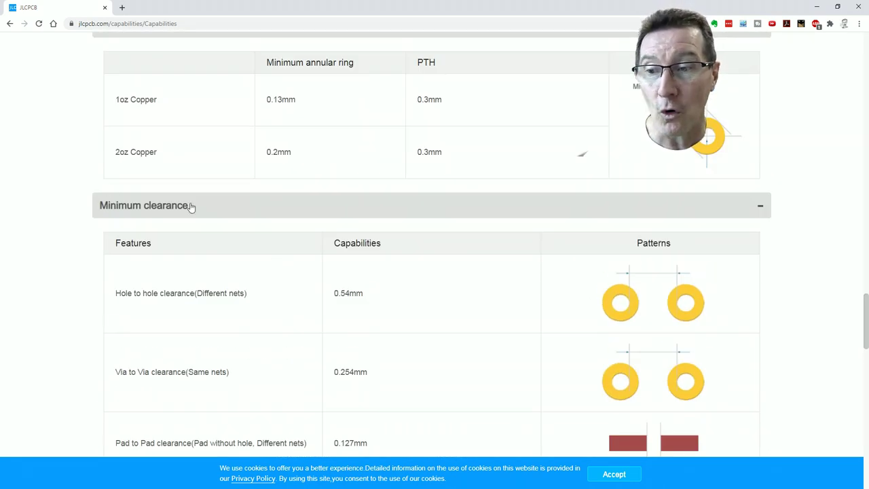
- Select the 0.2mm Pad to Track clearance and 0.09mm trace width values, then return to Pcbnew
scroll(204, 208, down, 2)
scroll(206, 210, down, 1)
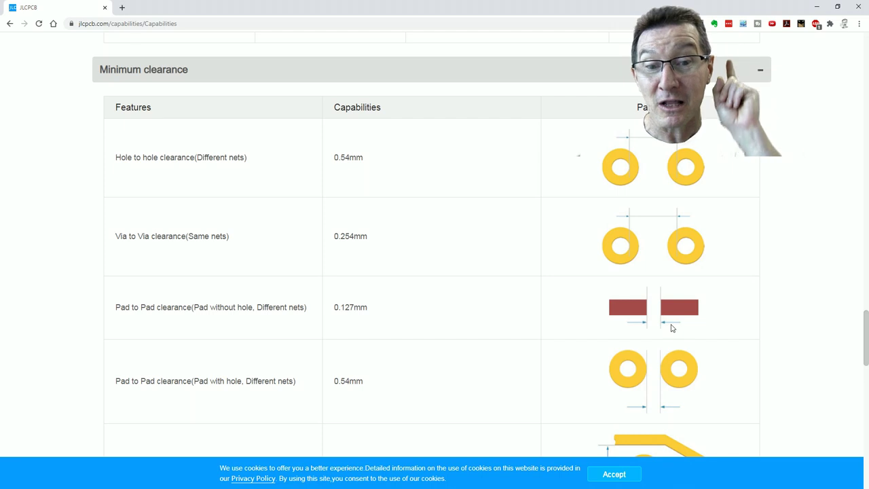
scroll(500, 250, down, 3)
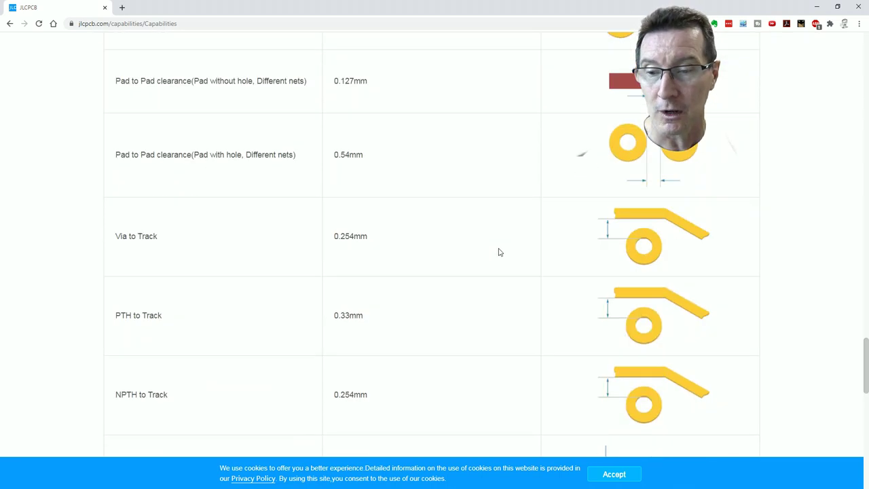
scroll(500, 252, down, 3)
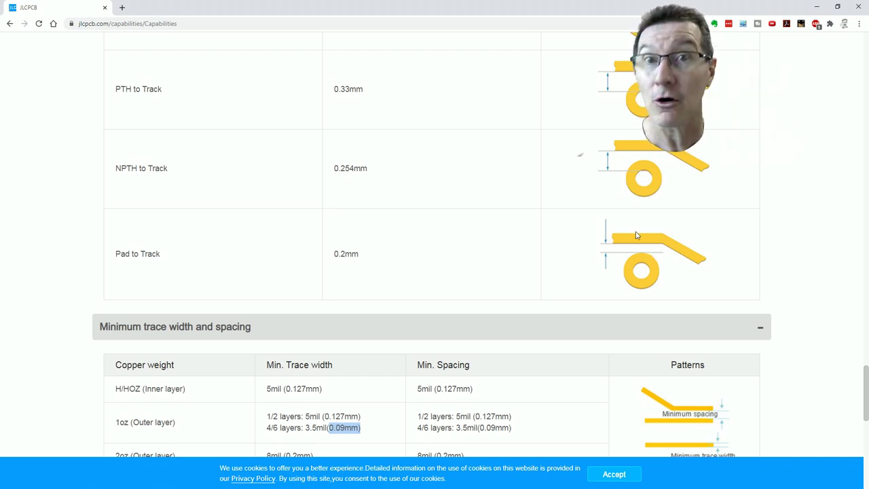
drag(335, 253, 366, 254)
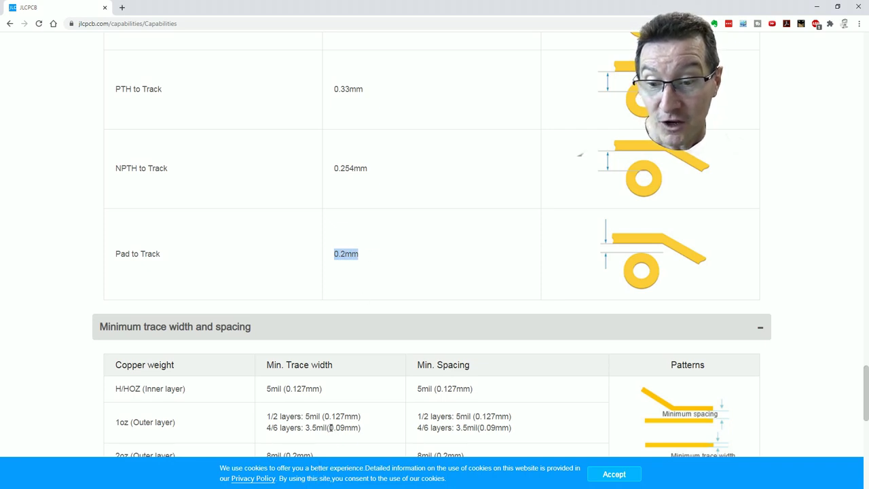
drag(330, 428, 359, 428)
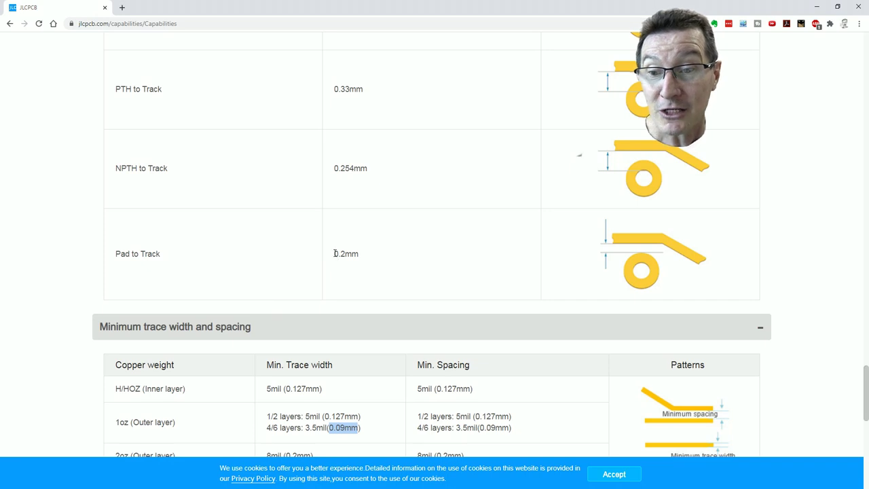
drag(334, 253, 371, 250)
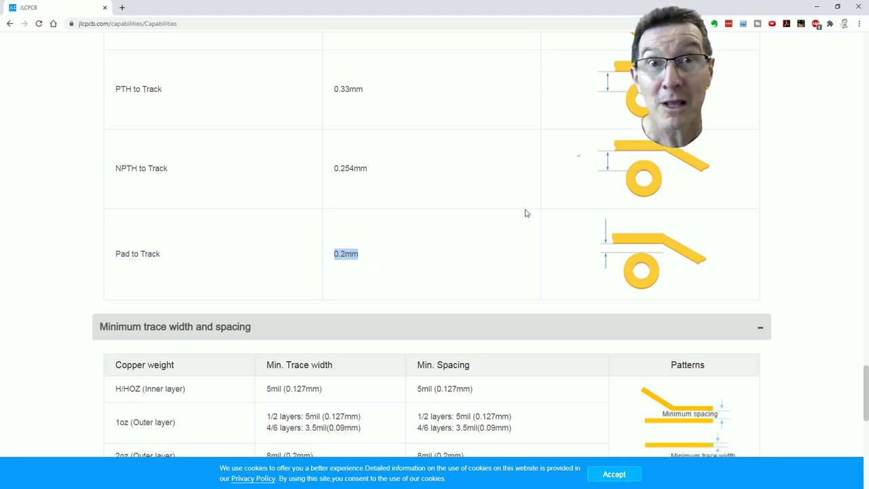
key(alt+Tab)
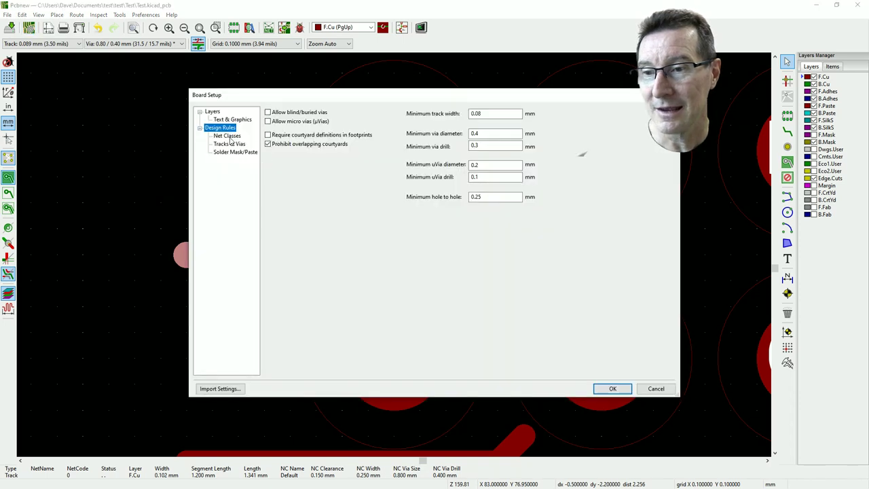
- Change the Default net class clearance from 0.15 mm to 0.2 mm and apply Board Setup
click(226, 135)
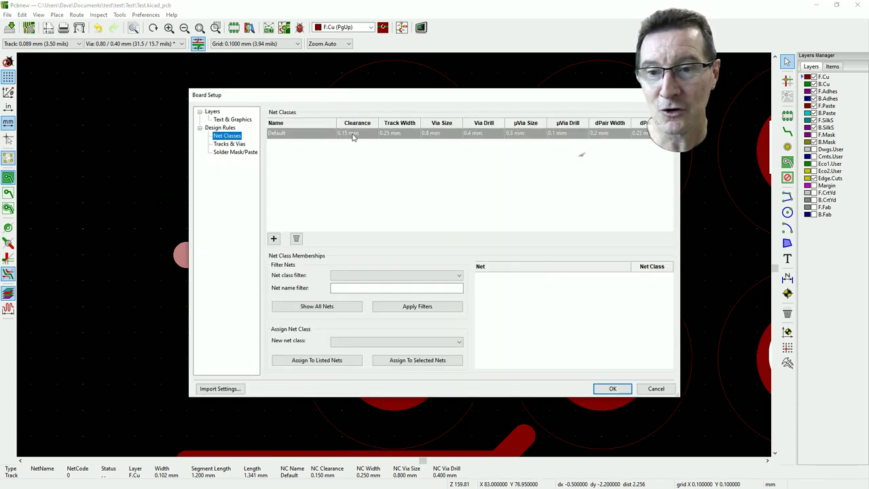
click(359, 134)
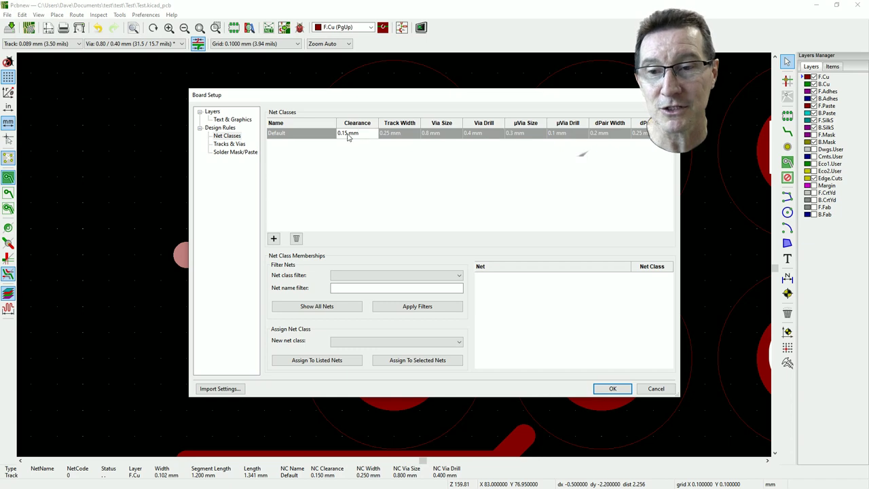
key(BackSpace)
text(2)
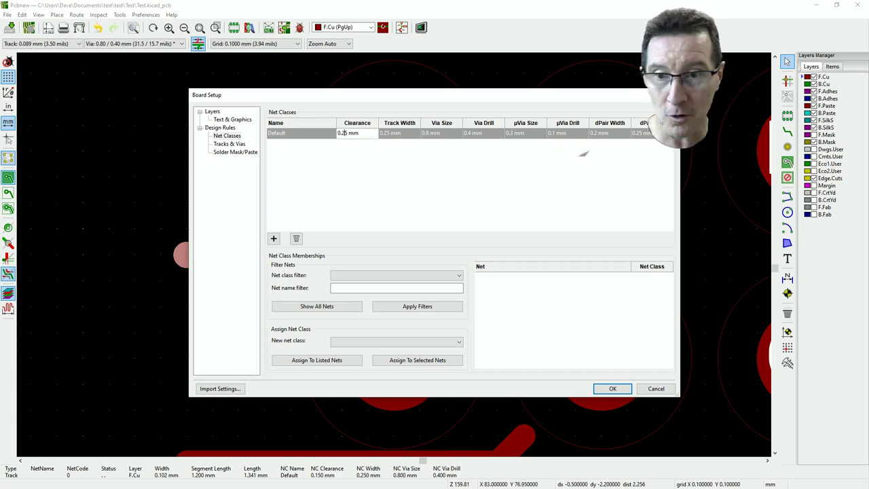
key(Return)
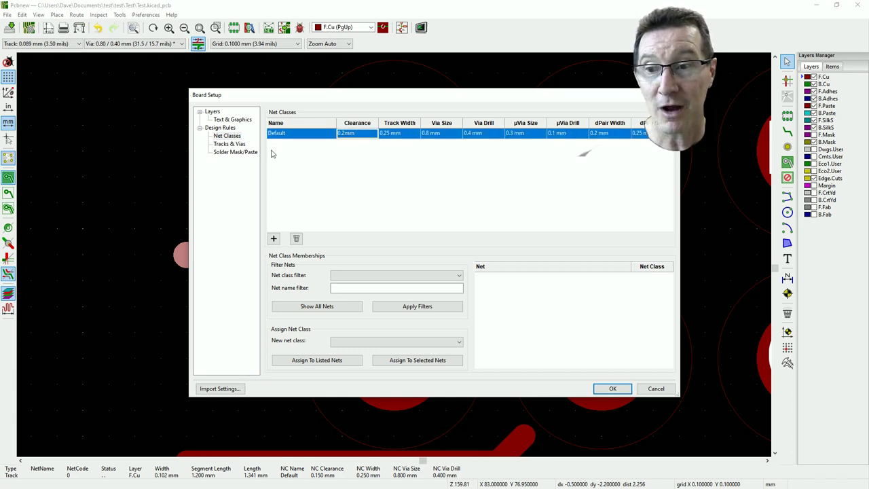
click(617, 391)
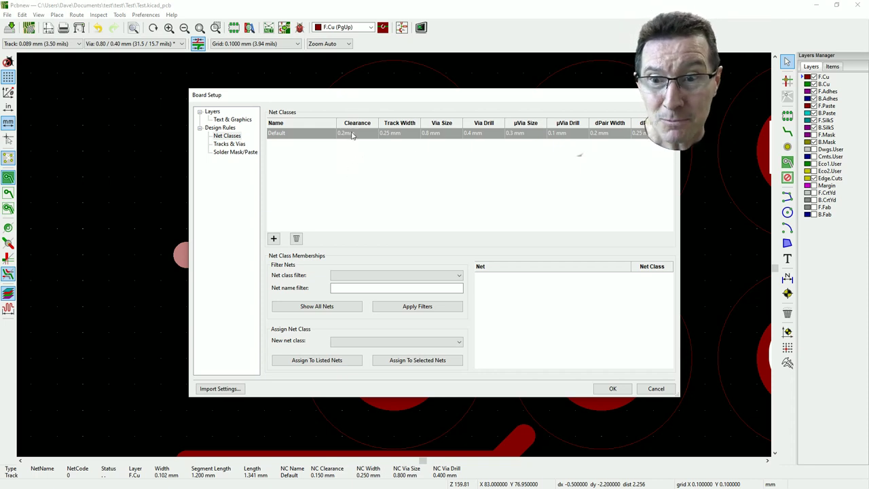
click(612, 388)
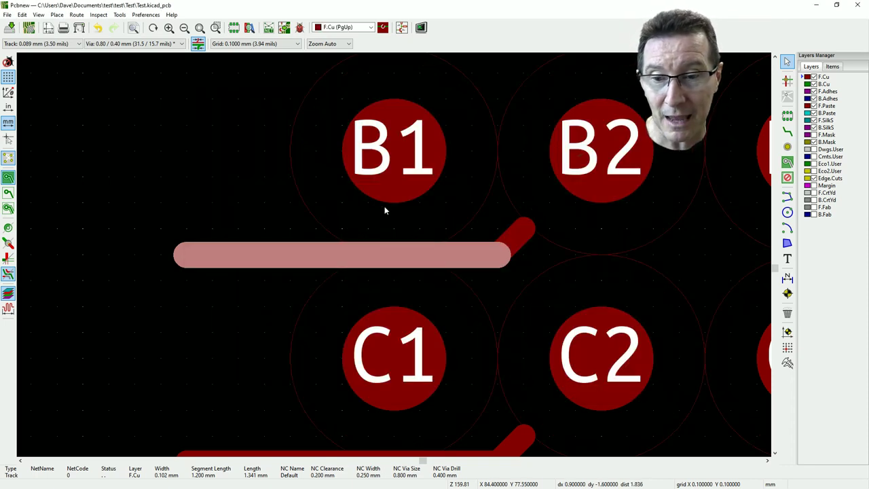
- Delete the horizontal track between the B and C pad rows, then select the diagonal track beside C2
key(Delete)
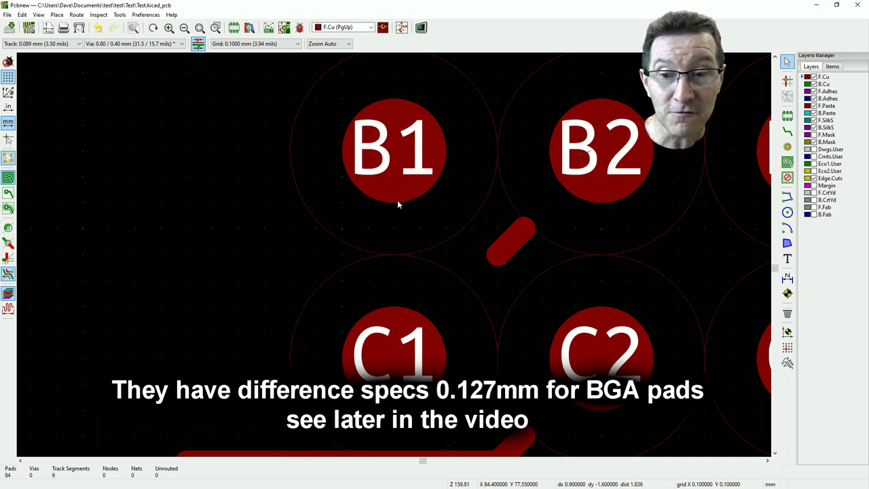
scroll(392, 257, down, 5)
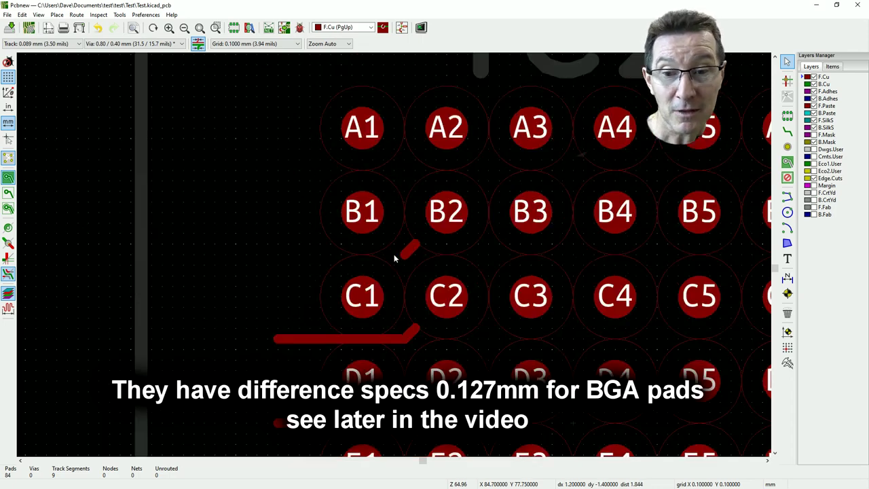
scroll(393, 254, up, 5)
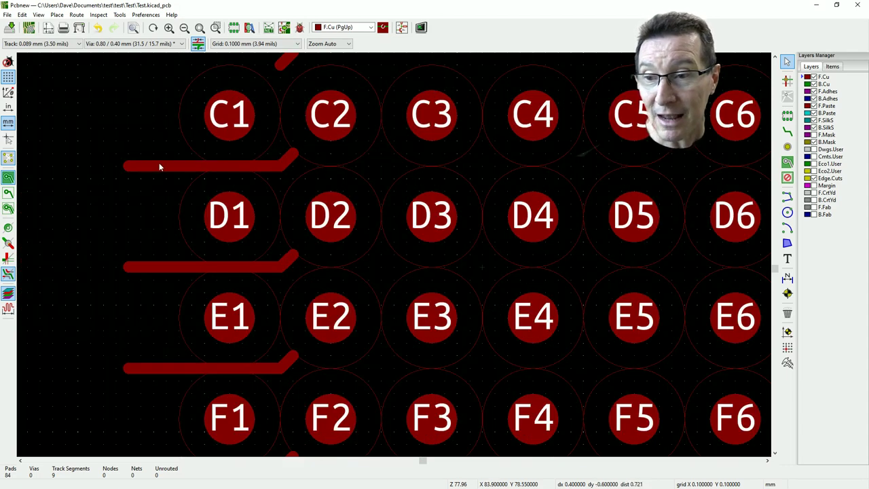
click(294, 153)
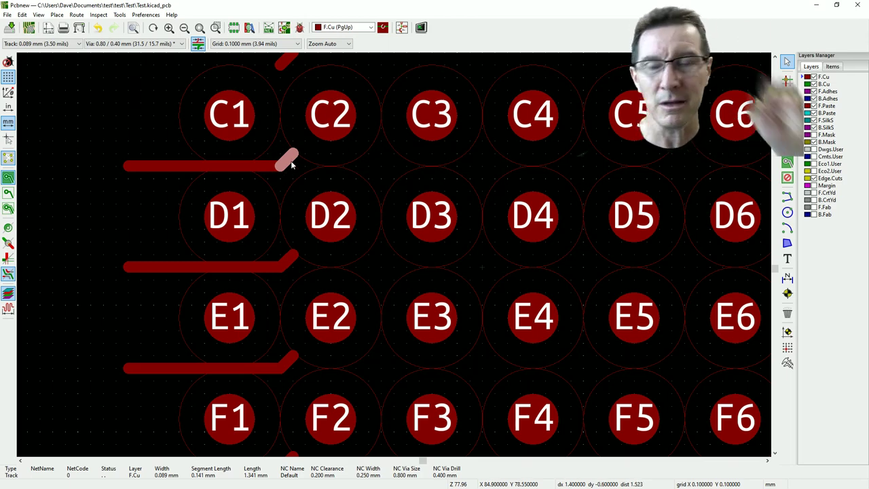
scroll(291, 117, up, 1)
scroll(430, 316, up, 1)
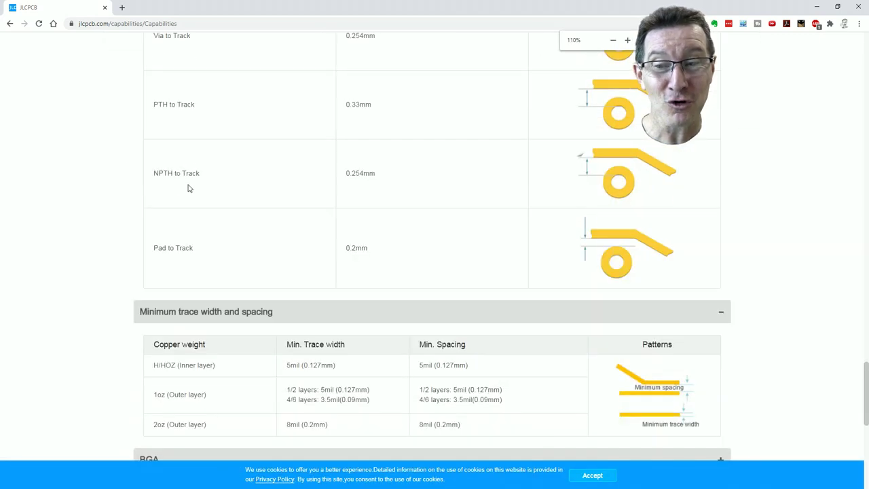
- Review the capabilities page and select the 3.5mil(0.09mm) minimum trace width value
scroll(189, 188, up, 1)
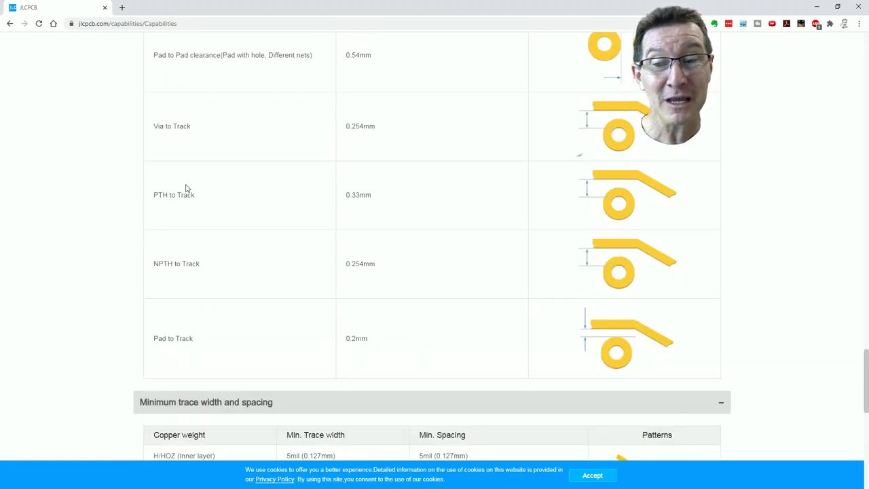
scroll(188, 188, down, 2)
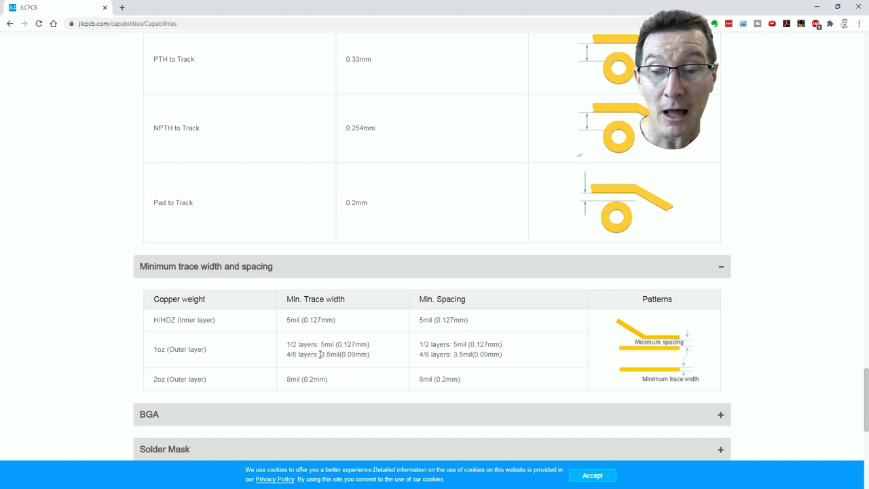
mouse_move(319, 354)
mouse_down()
mouse_move(374, 349)
mouse_move(370, 358)
mouse_up()
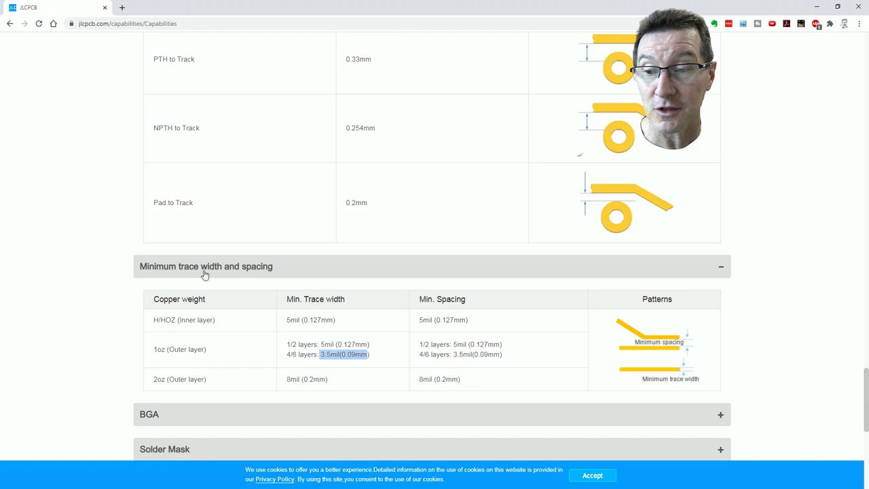
scroll(197, 263, up, 2)
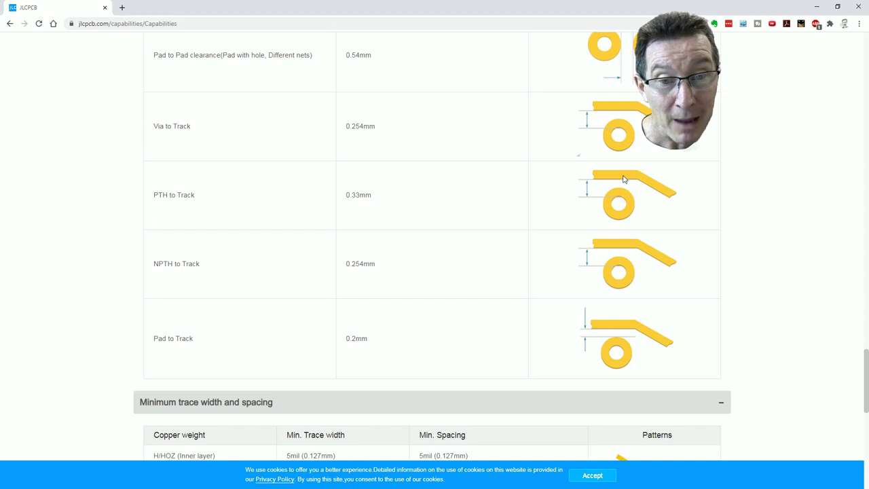
scroll(606, 193, up, 1)
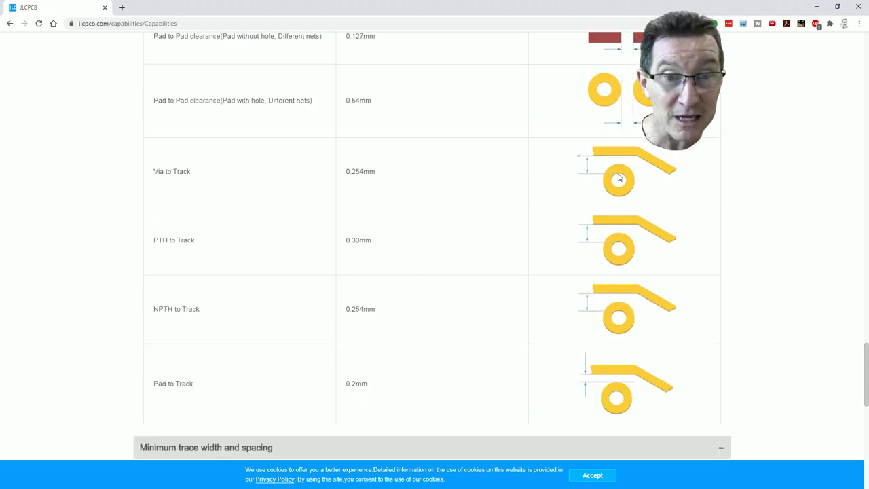
scroll(619, 160, up, 3)
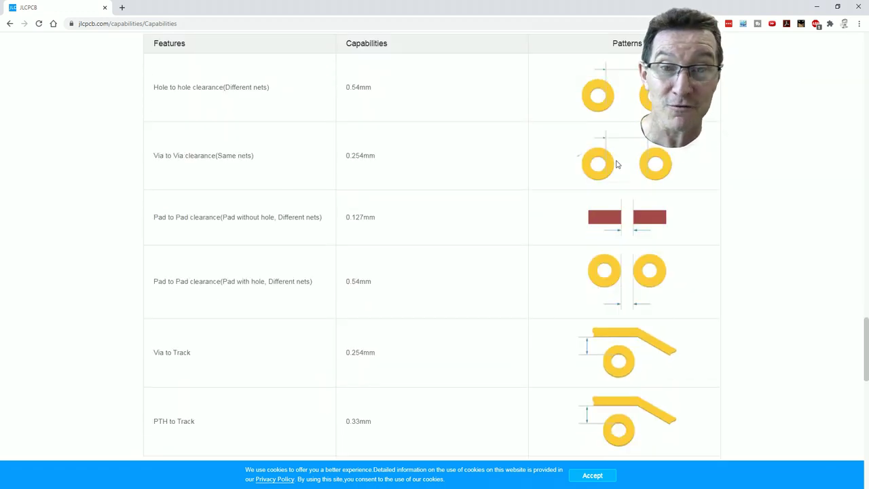
scroll(616, 162, up, 1)
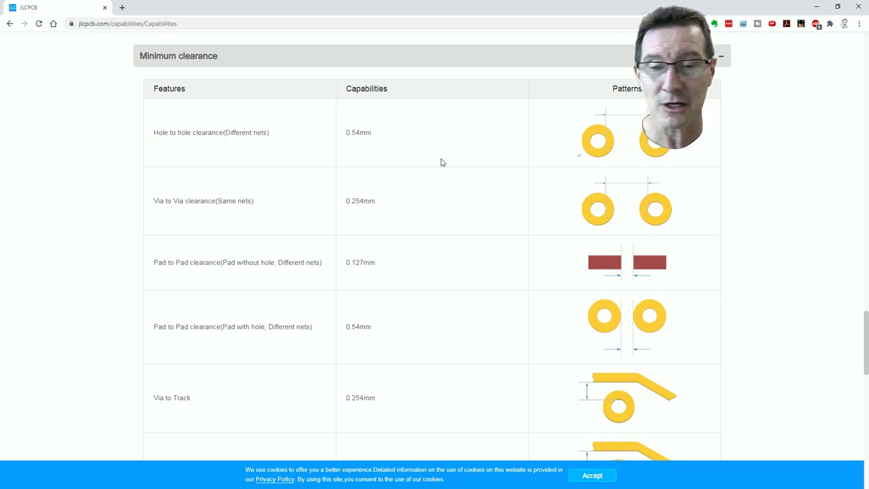
scroll(407, 234, down, 2)
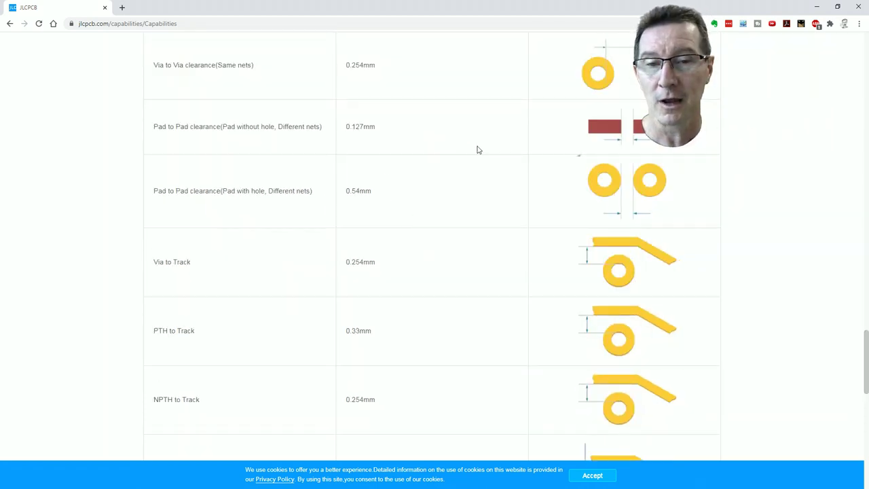
scroll(531, 153, down, 3)
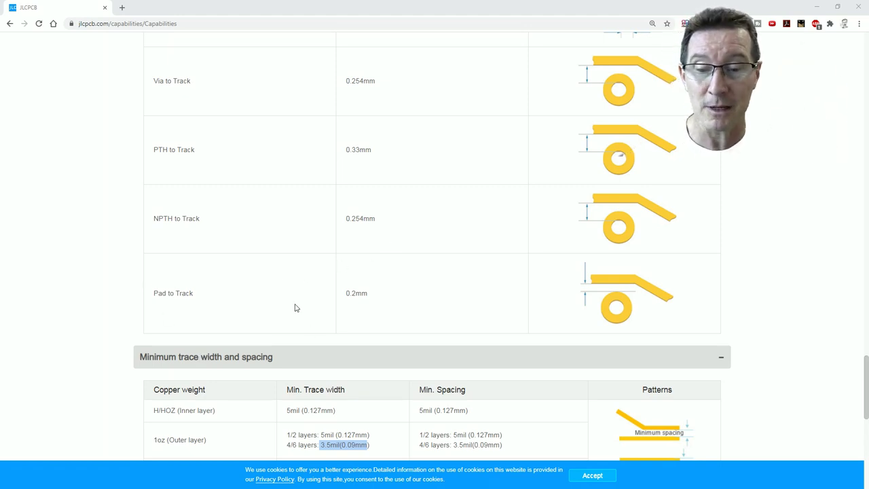
scroll(291, 285, down, 1)
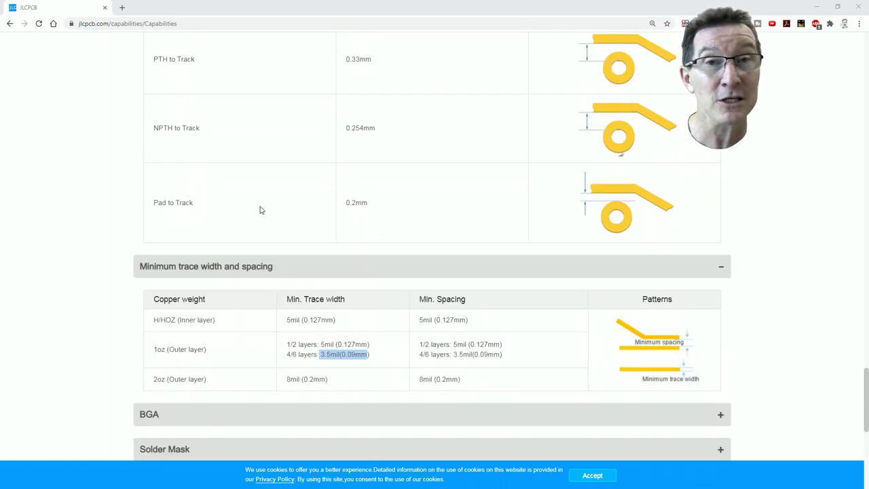
click(329, 354)
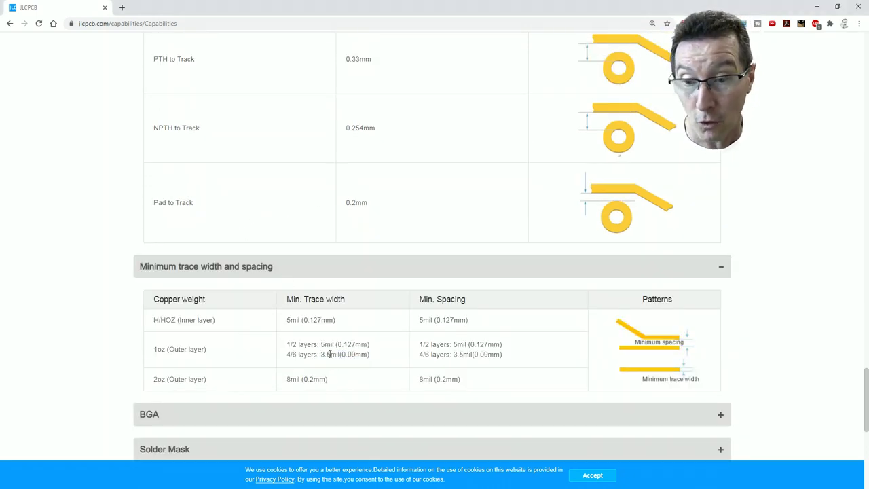
drag(321, 353, 375, 356)
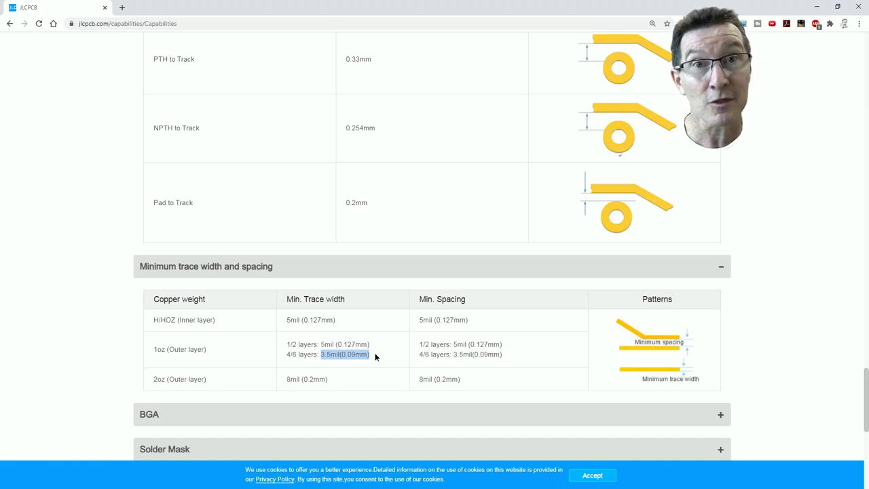
- Select the 0.2mm Pad to Track value and re-expand the Minimum trace width and spacing table
click(302, 266)
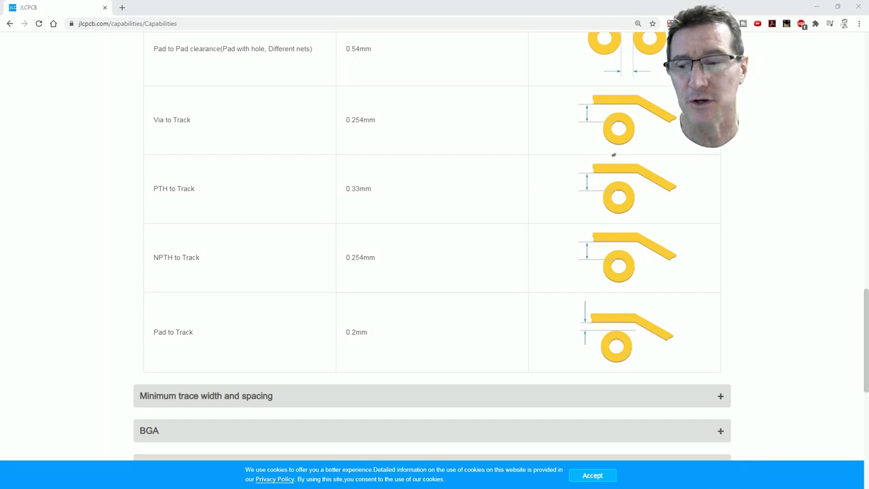
scroll(642, 82, down, 1)
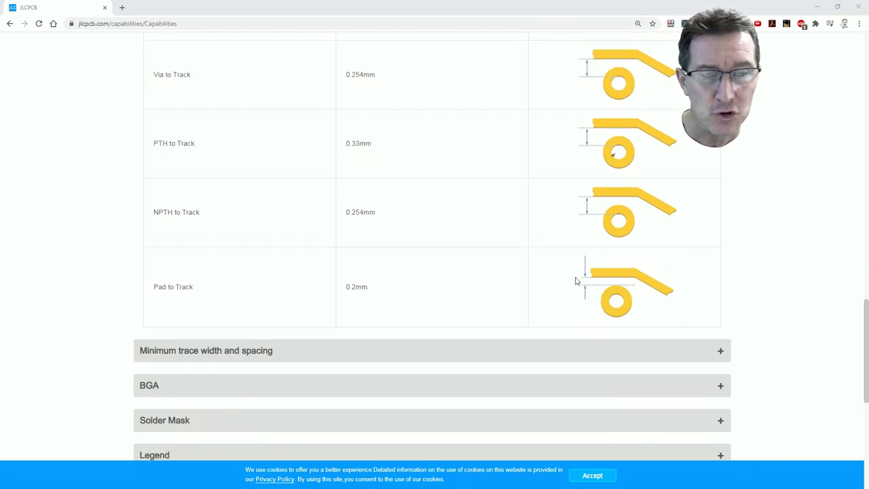
double_click(348, 288)
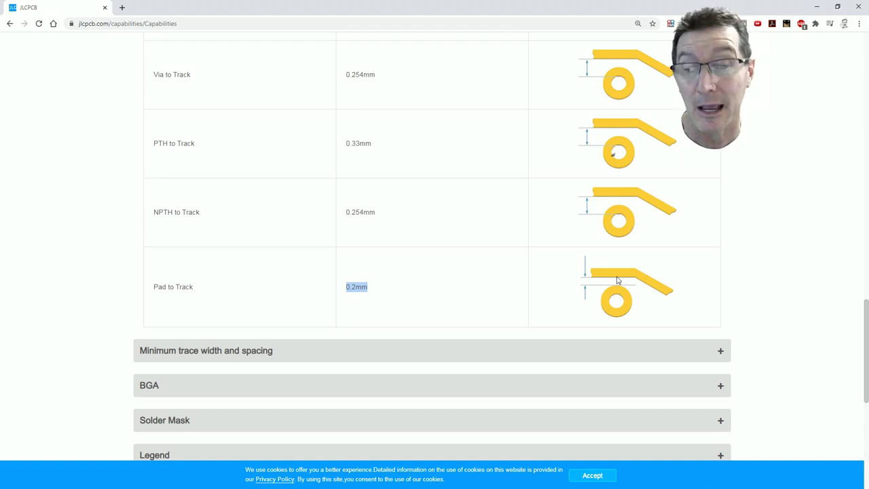
scroll(475, 286, down, 1)
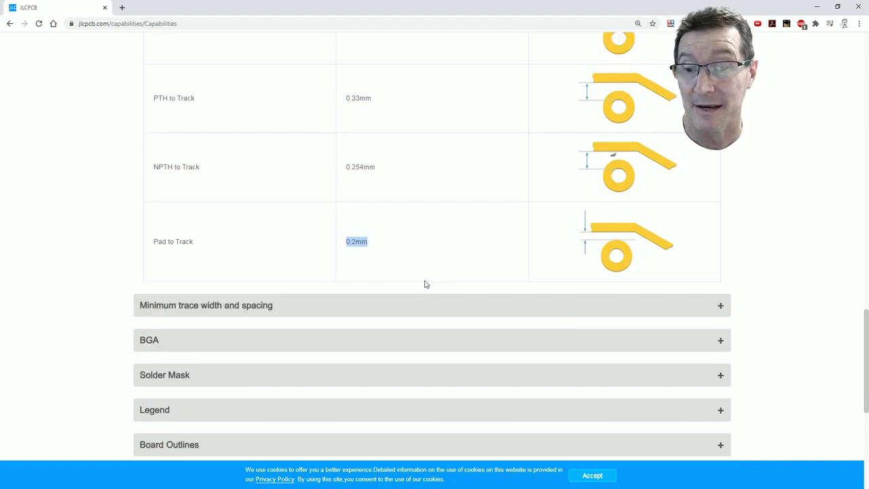
click(436, 304)
scroll(513, 346, down, 1)
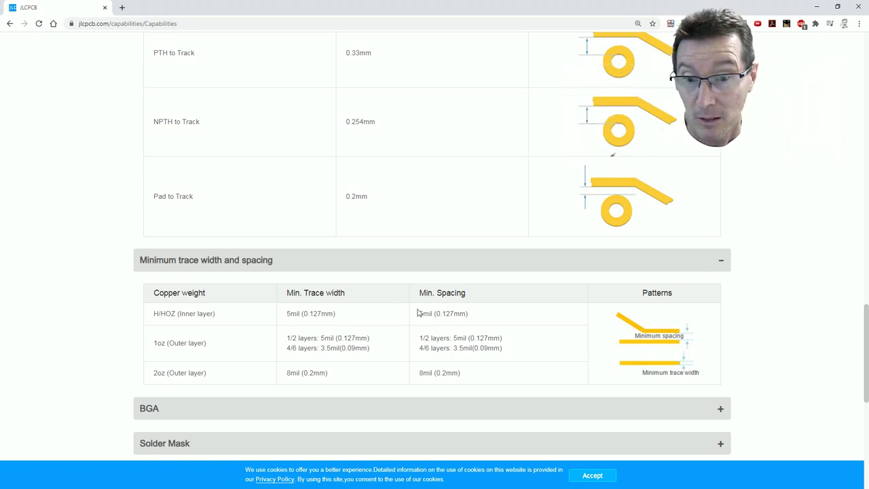
double_click(454, 349)
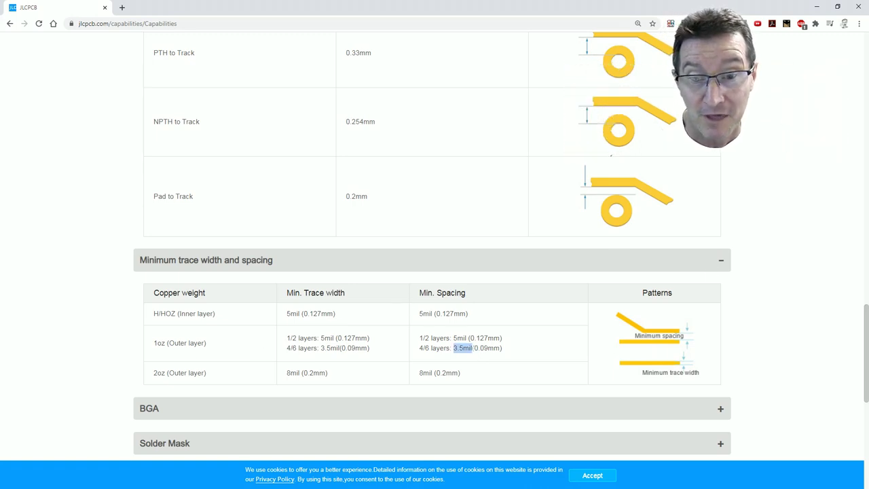
triple_click(475, 347)
drag(473, 347, 503, 348)
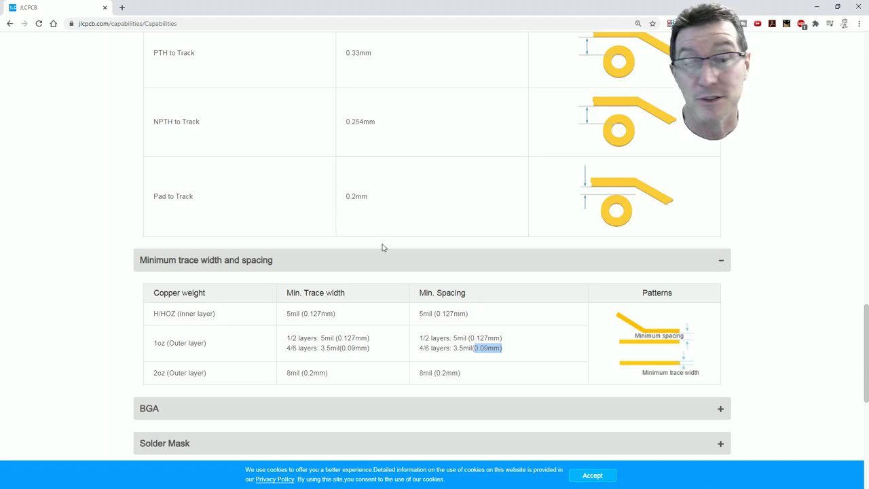
drag(287, 349, 519, 355)
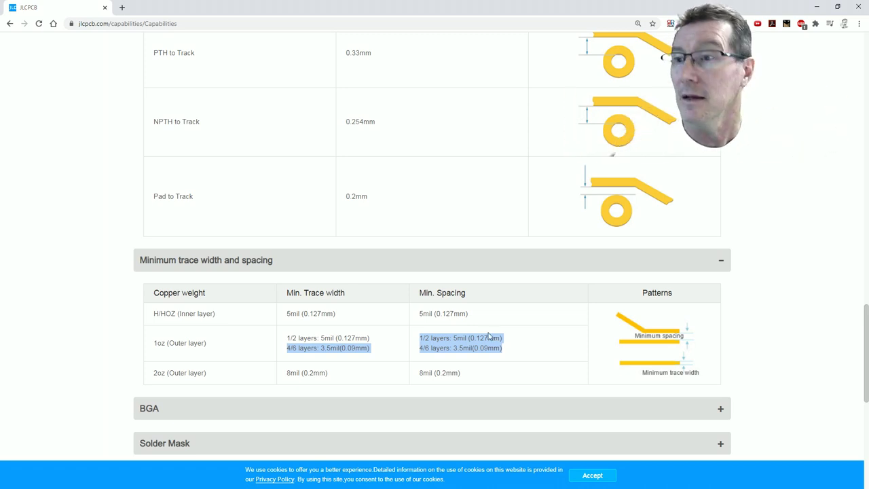
scroll(496, 159, up, 2)
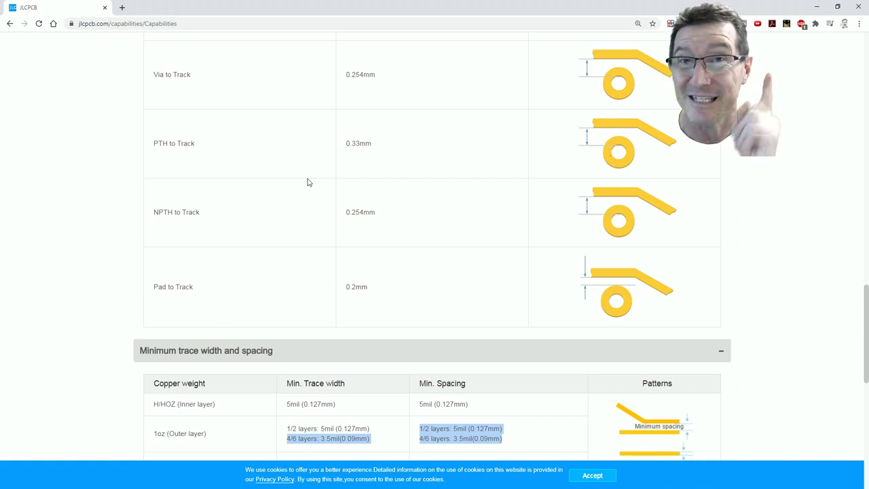
scroll(272, 347, up, 1)
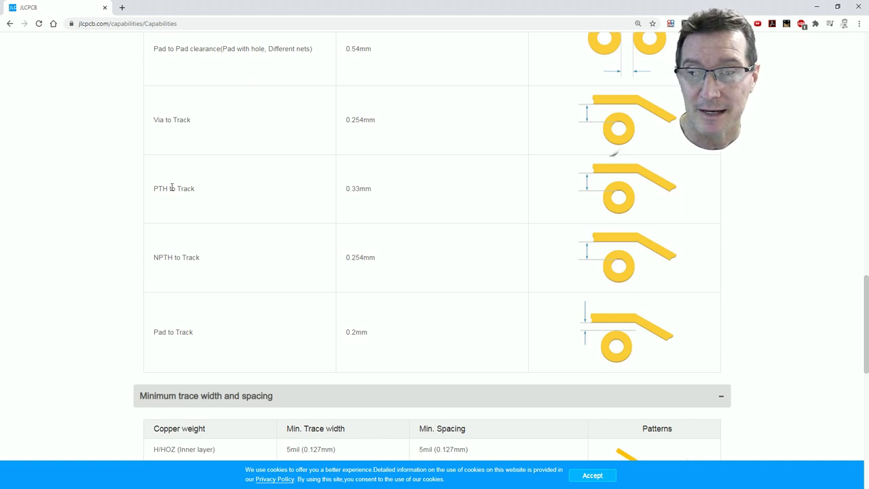
drag(154, 188, 195, 189)
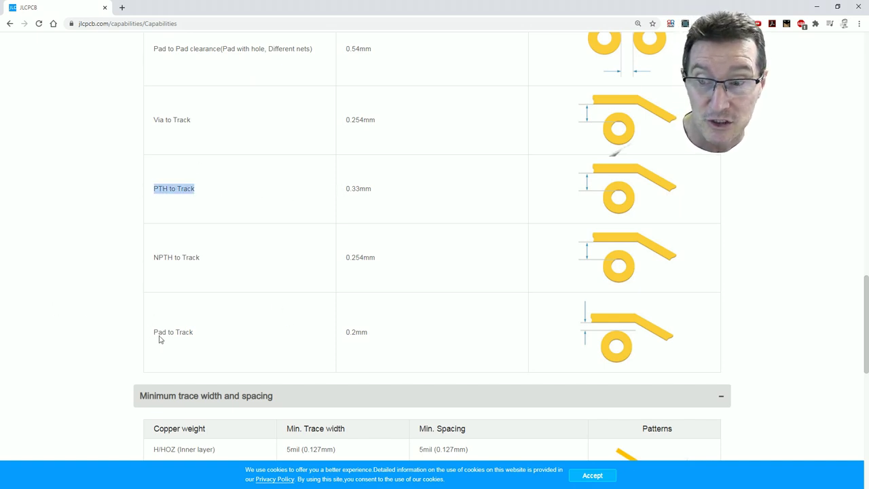
drag(154, 332, 205, 335)
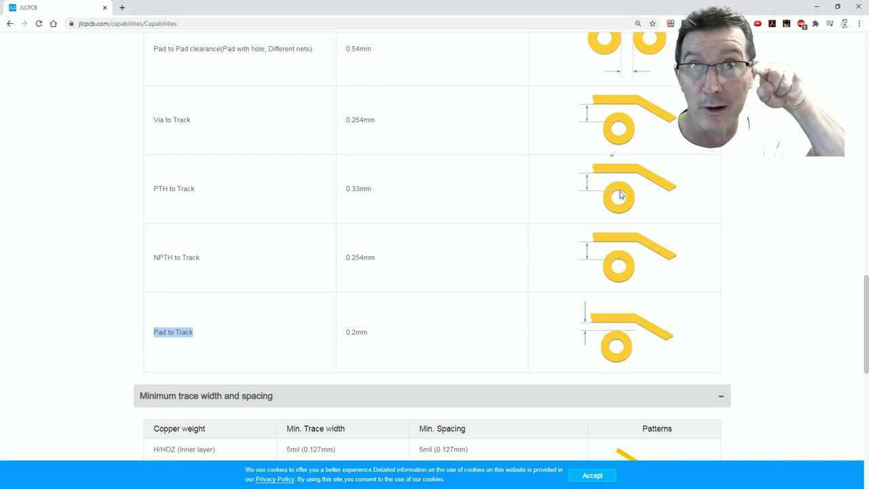
scroll(400, 171, up, 3)
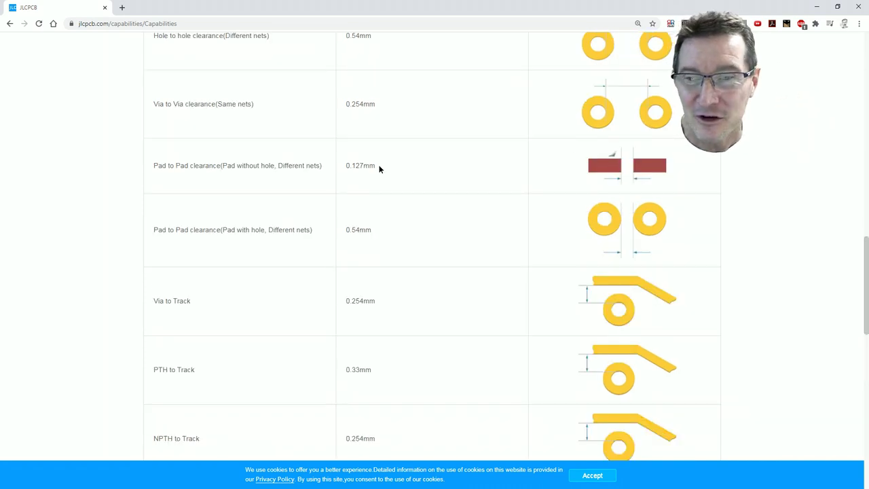
drag(379, 168, 344, 173)
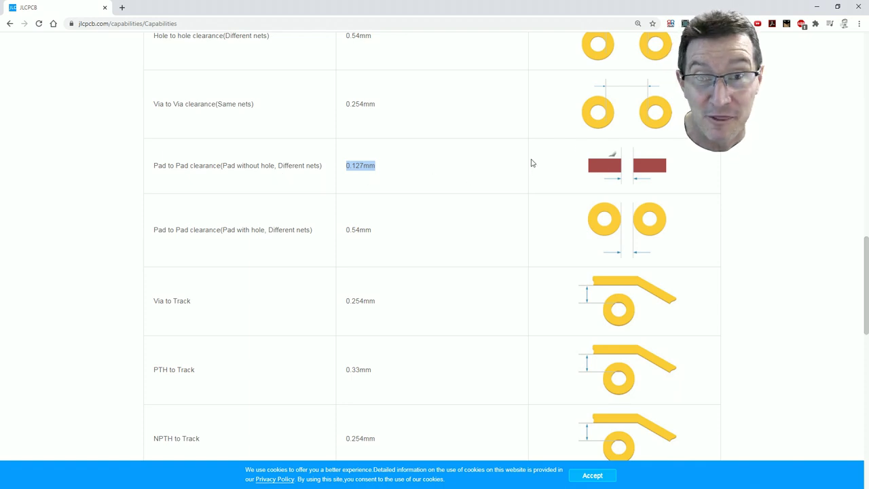
scroll(516, 235, down, 5)
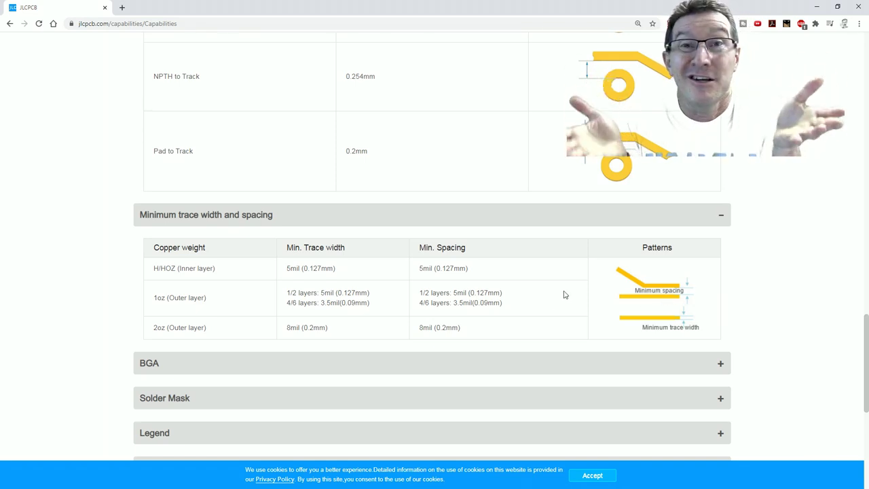
scroll(469, 173, up, 2)
scroll(483, 180, down, 1)
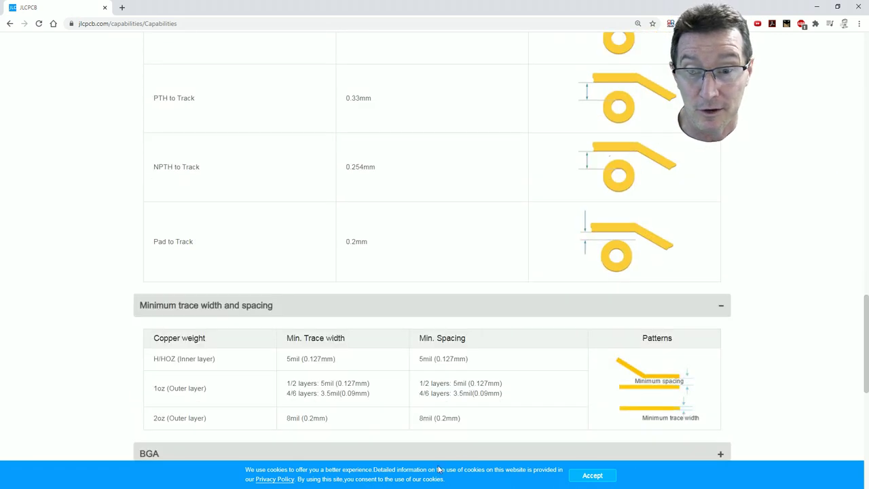
drag(500, 393, 453, 393)
scroll(388, 174, up, 4)
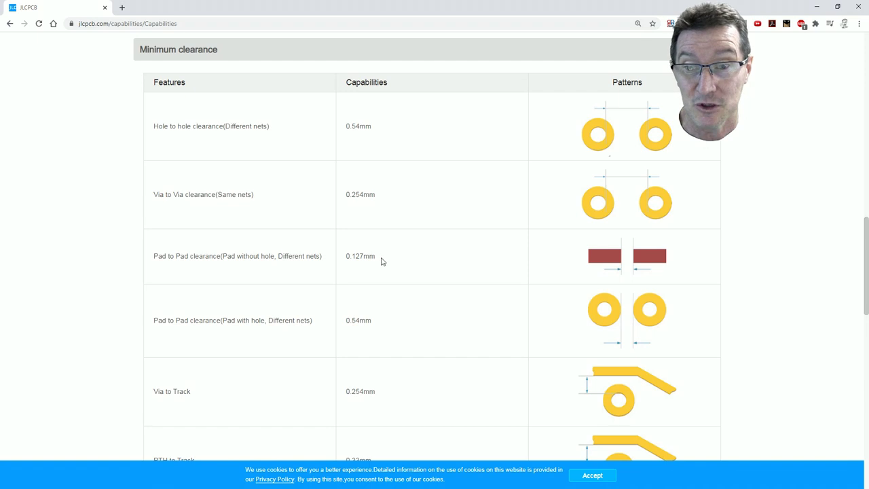
drag(380, 261, 308, 271)
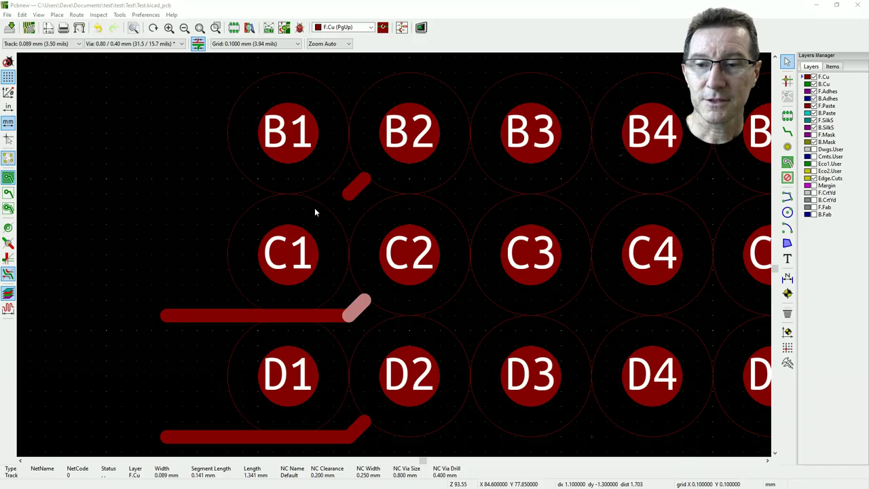
- Zoom in and out around the IC1 and IC2 BGA footprints to inspect the board
scroll(308, 211, down, 4)
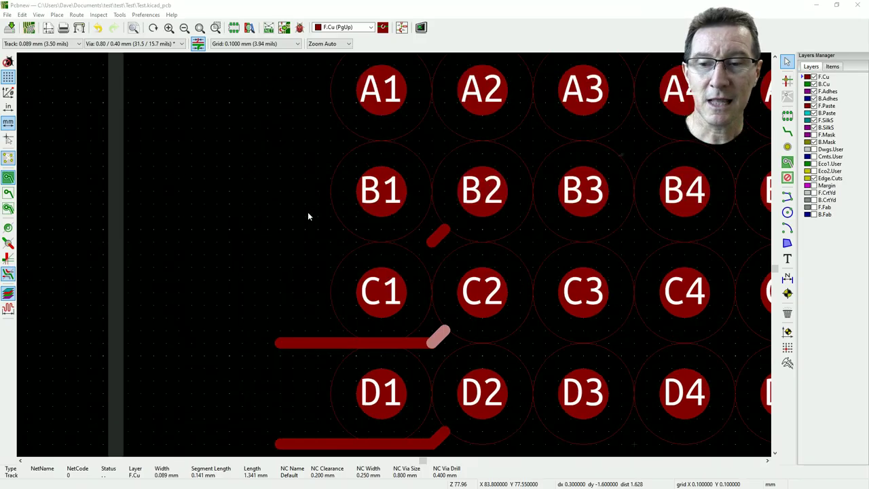
scroll(467, 290, up, 2)
scroll(574, 322, up, 4)
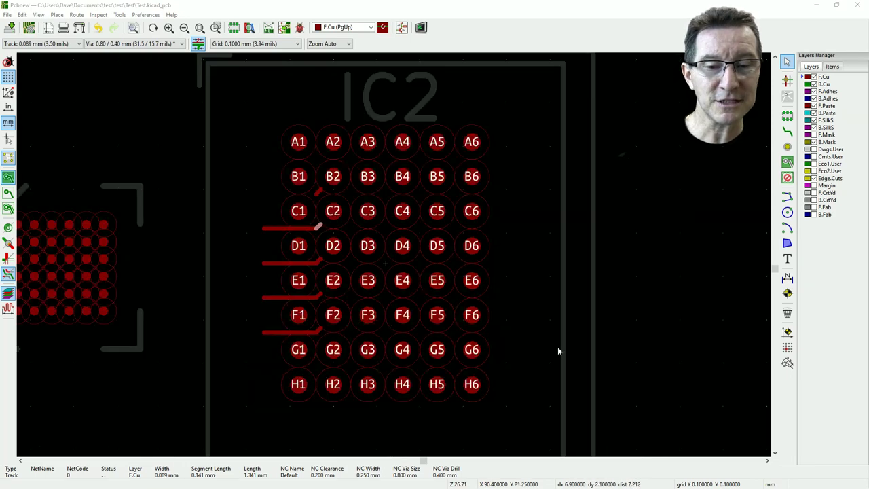
scroll(204, 264, down, 1)
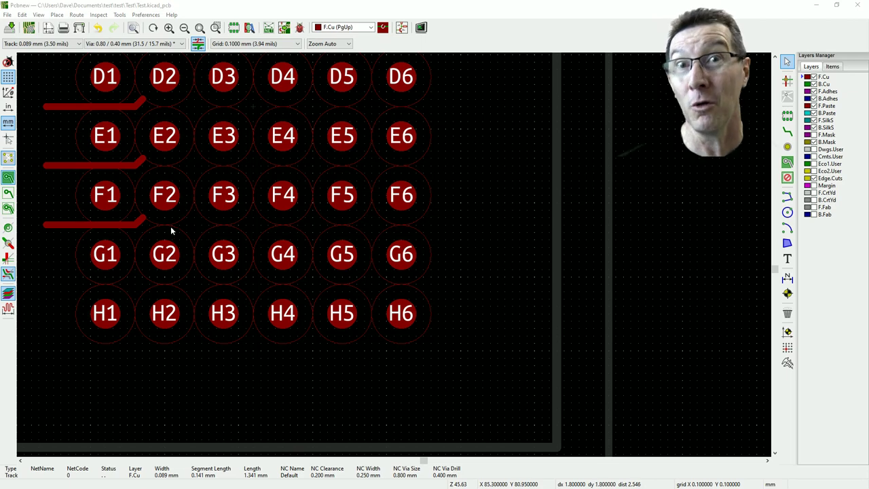
scroll(99, 192, down, 1)
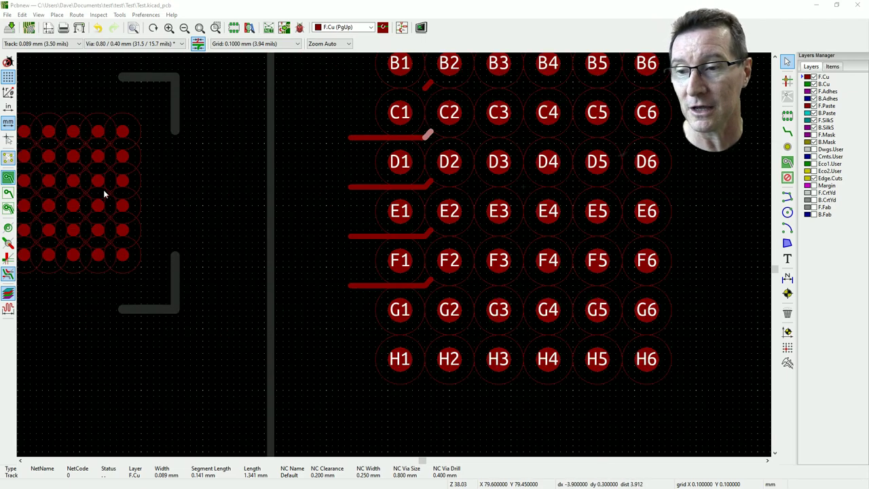
scroll(116, 184, up, 2)
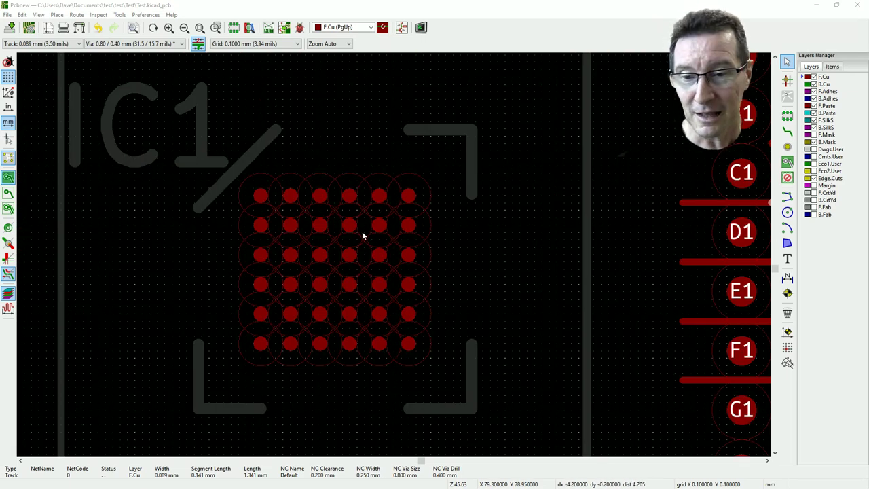
scroll(363, 264, up, 3)
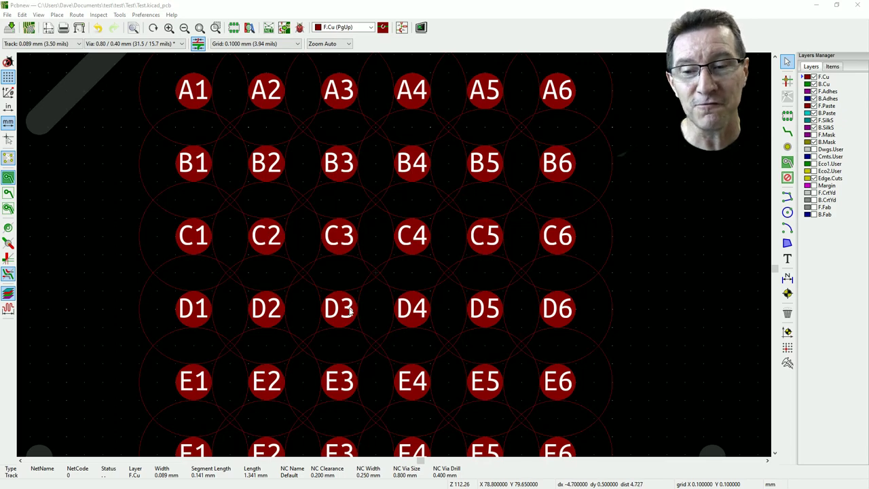
scroll(496, 250, down, 2)
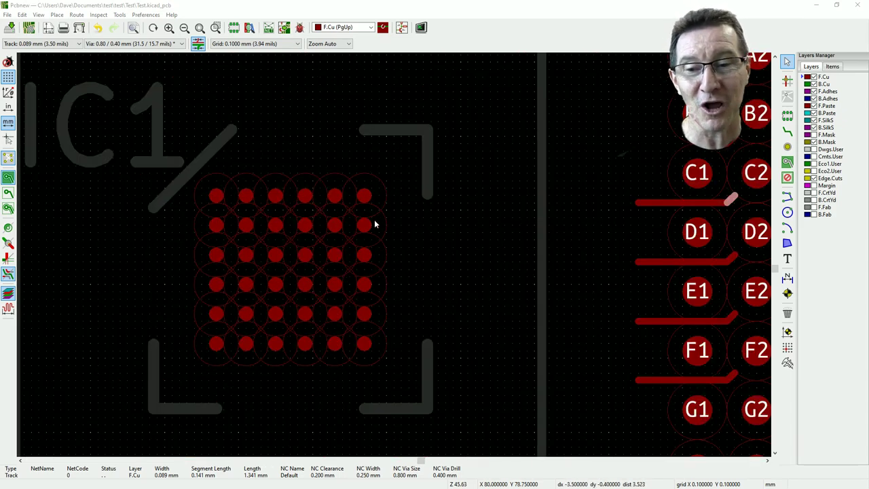
scroll(380, 207, up, 2)
scroll(436, 325, up, 1)
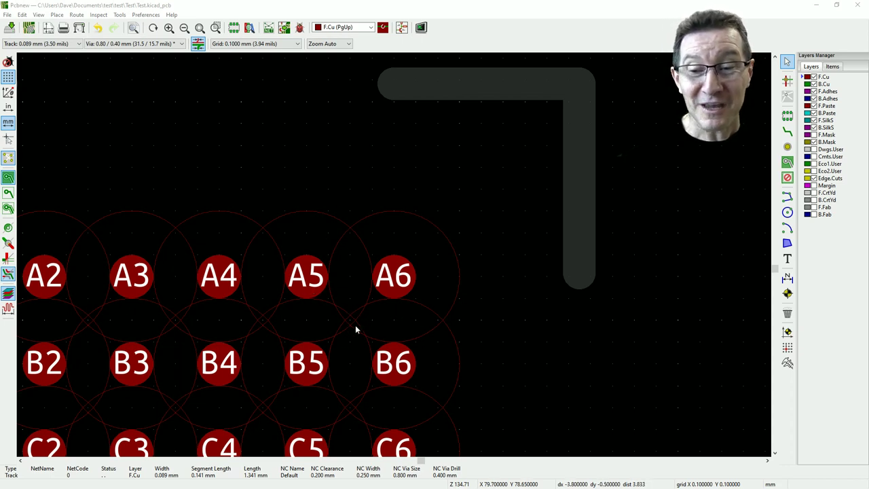
scroll(364, 275, down, 6)
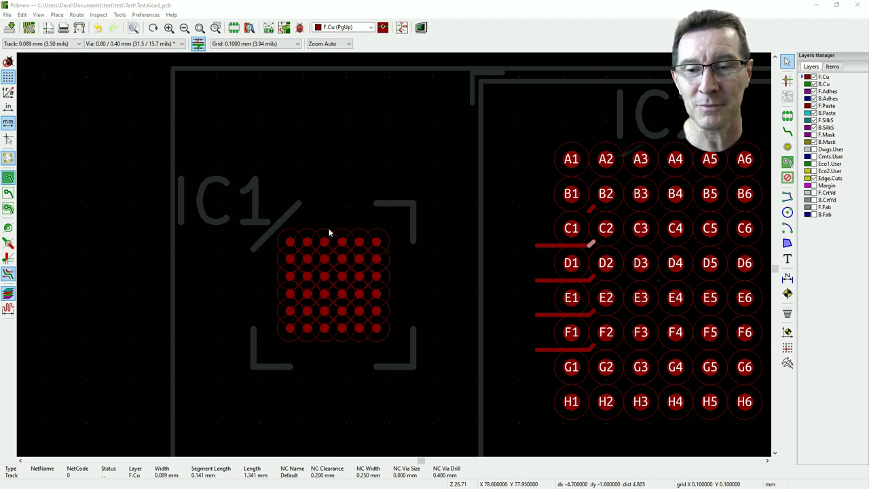
scroll(380, 241, up, 1)
scroll(369, 255, up, 4)
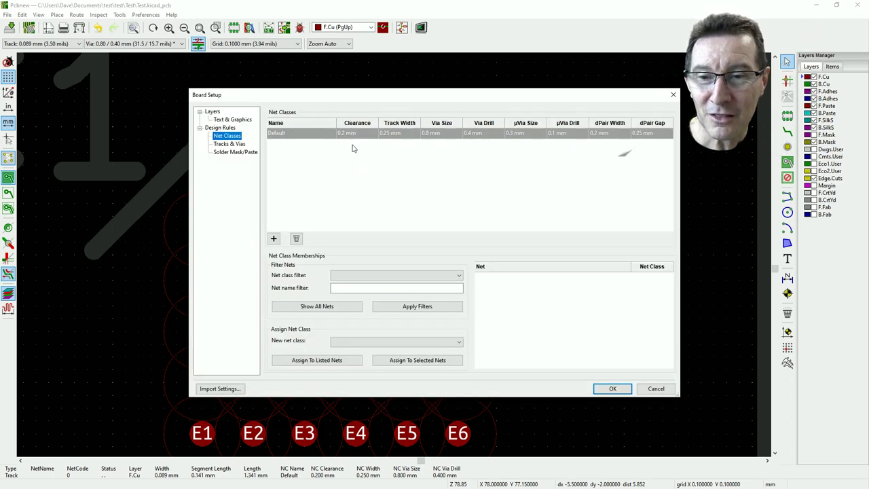
- Set the Default net class clearance to 0.1 mm
click(346, 134)
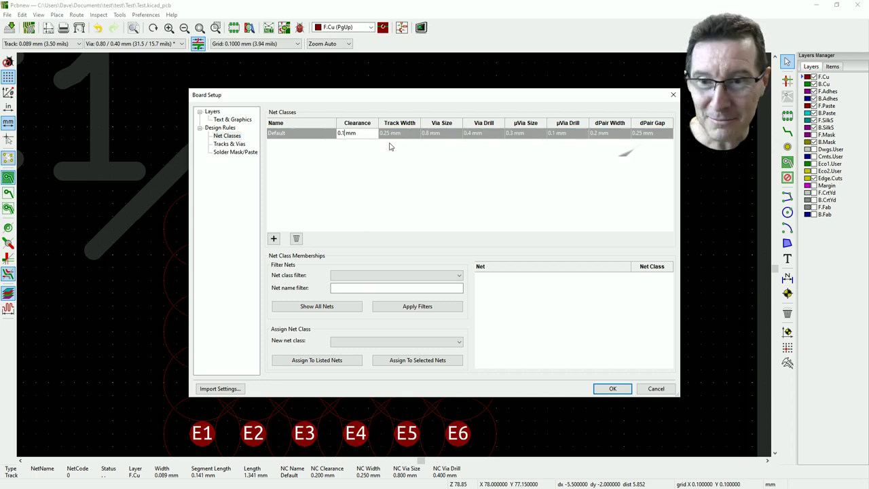
text(1)
key(Return)
key(Return)
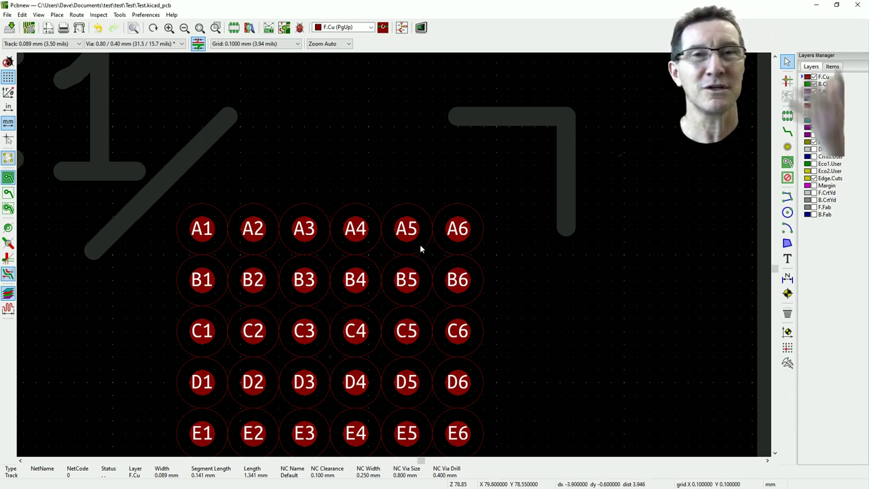
scroll(532, 246, down, 1)
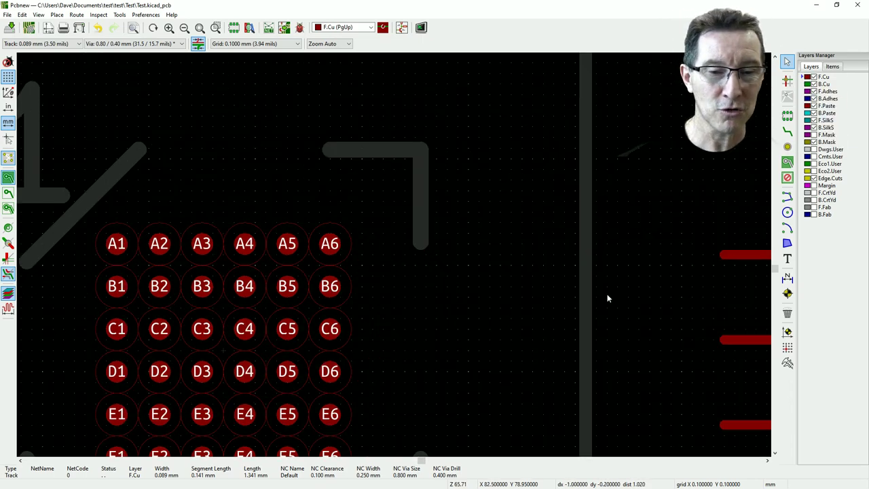
scroll(387, 256, down, 3)
scroll(503, 220, up, 7)
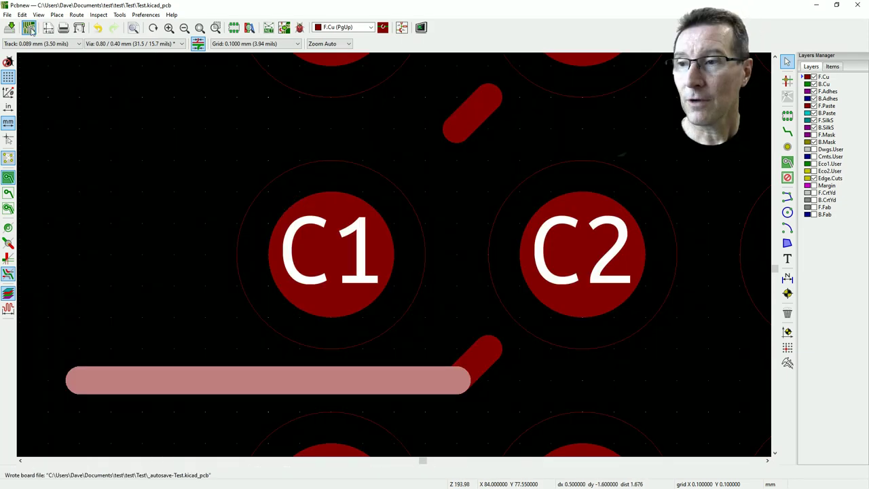
- Reopen the net class rules, correct the Default clearance to 0.15 mm and apply it
key(ctrl+b)
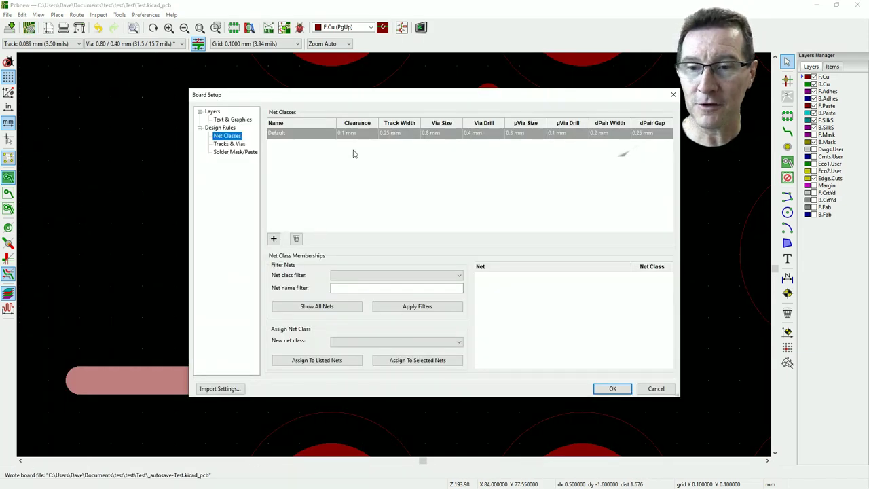
click(351, 134)
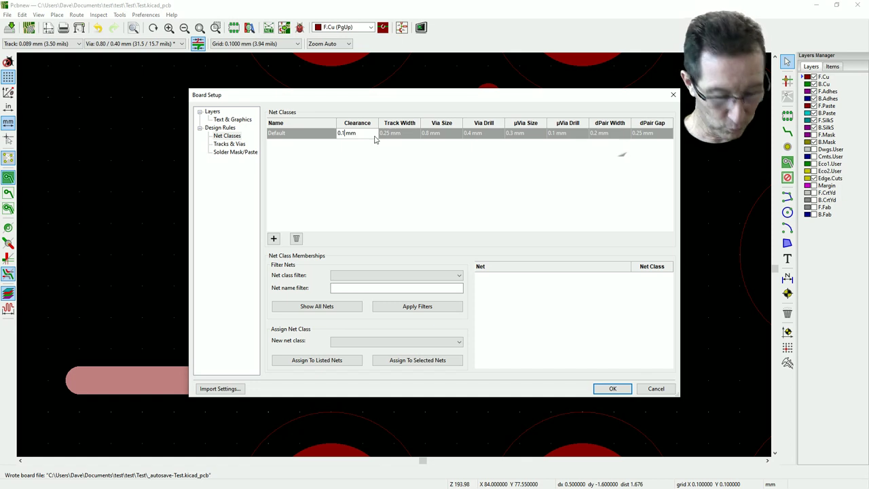
text(5)
key(Return)
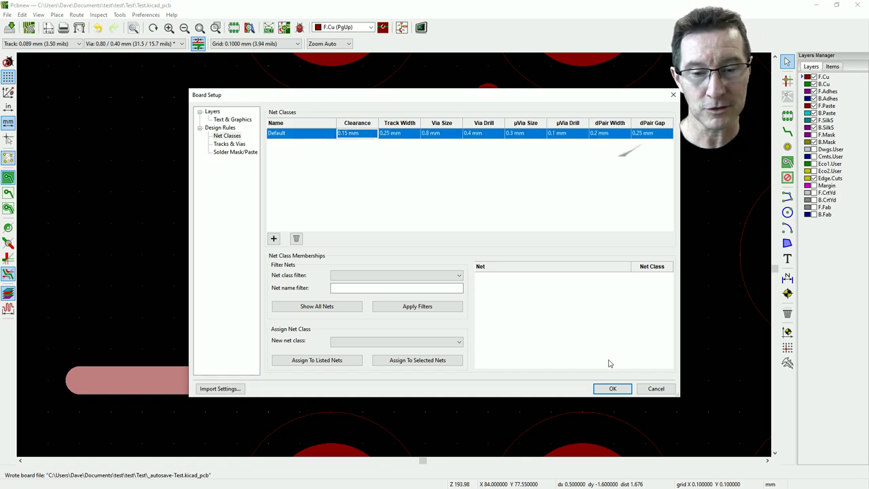
click(612, 388)
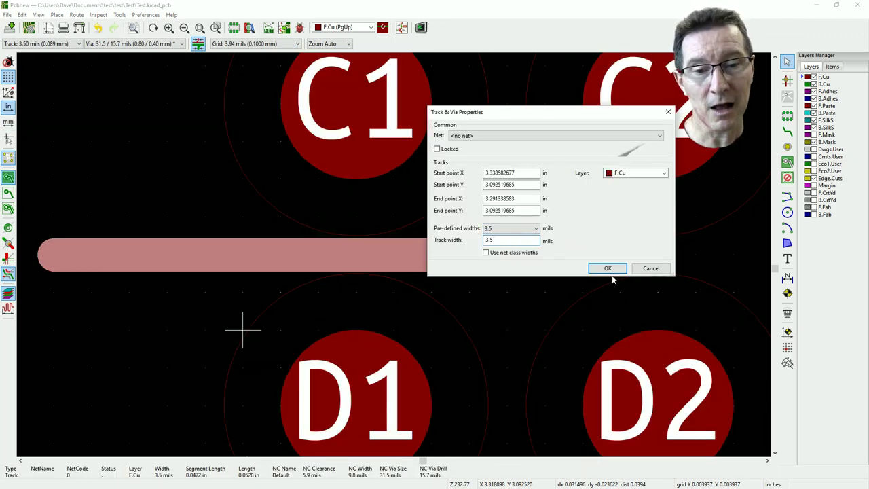
- Change the short track's width from 3.5 to 3.7 mils
click(608, 268)
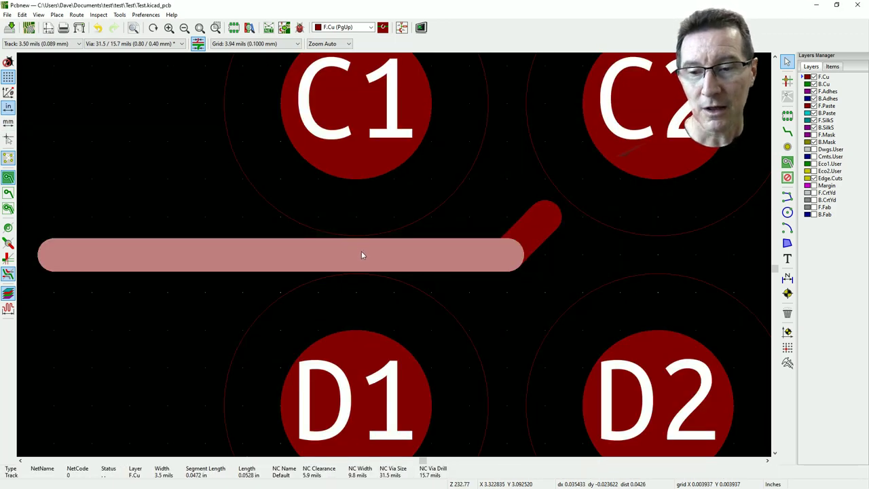
scroll(361, 256, up, 5)
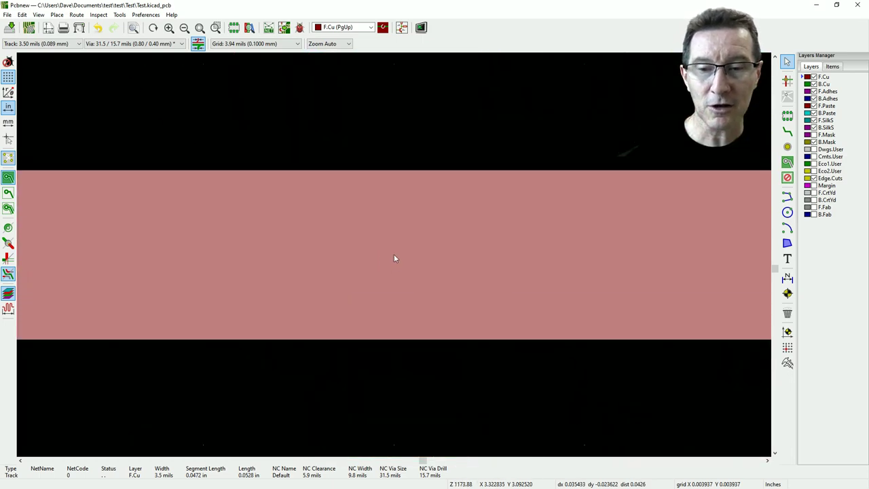
scroll(393, 258, down, 5)
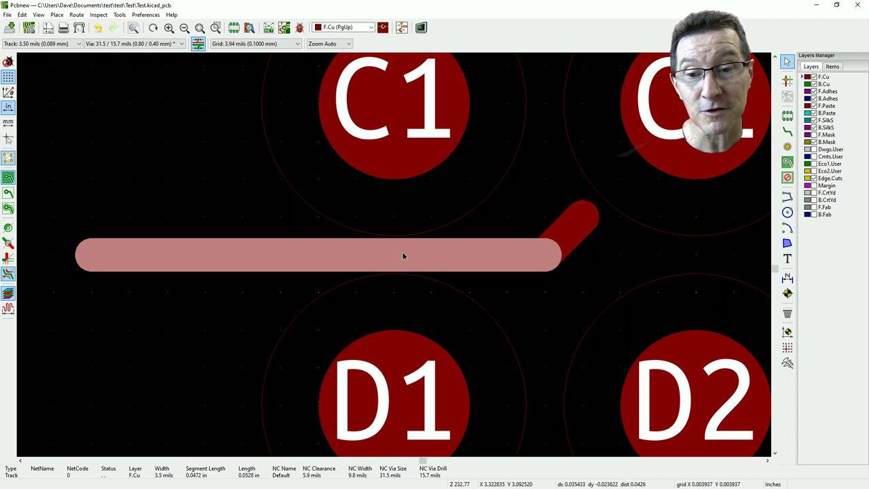
double_click(401, 255)
click(510, 241)
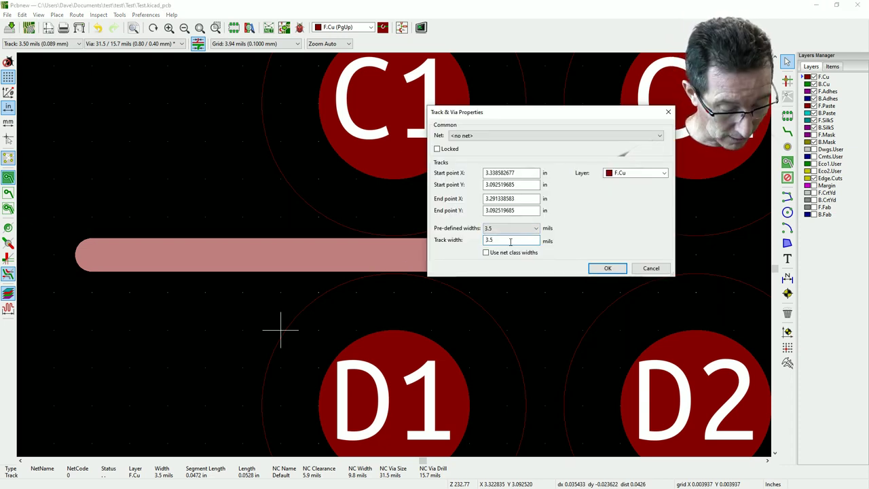
key(BackSpace)
text(7)
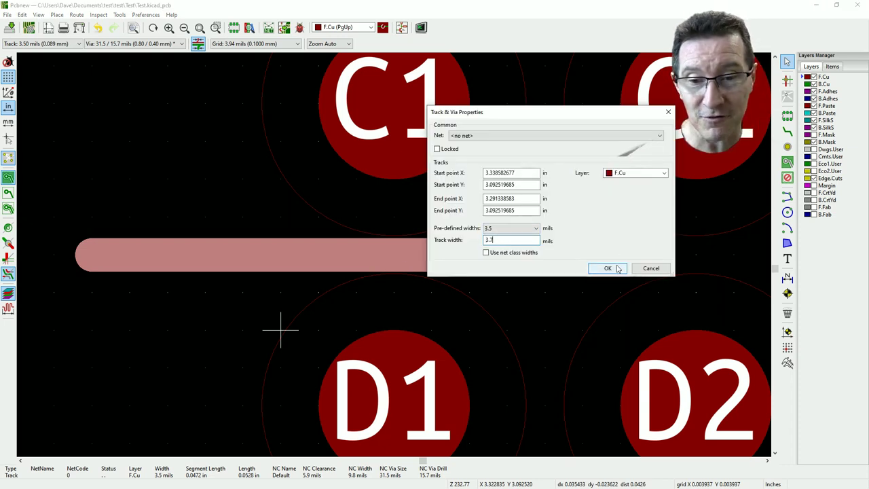
click(618, 268)
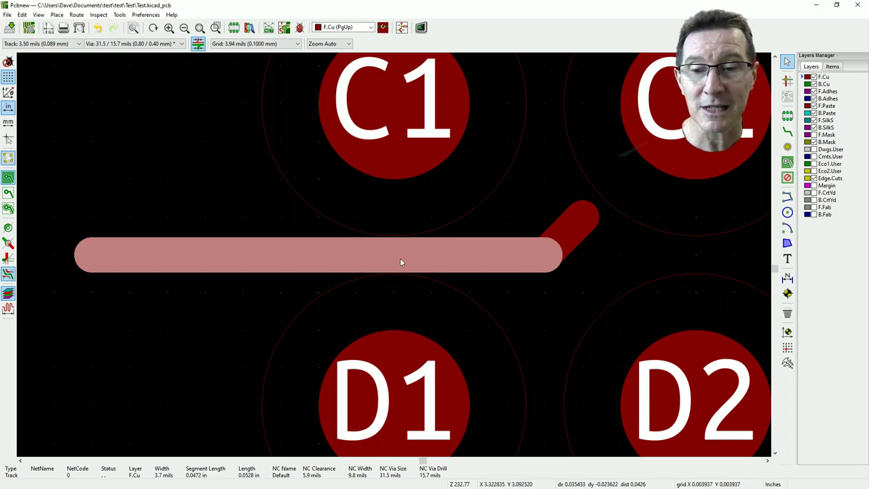
- Zoom back out and select the IC2 BGA footprint
scroll(397, 257, up, 6)
scroll(394, 253, down, 3)
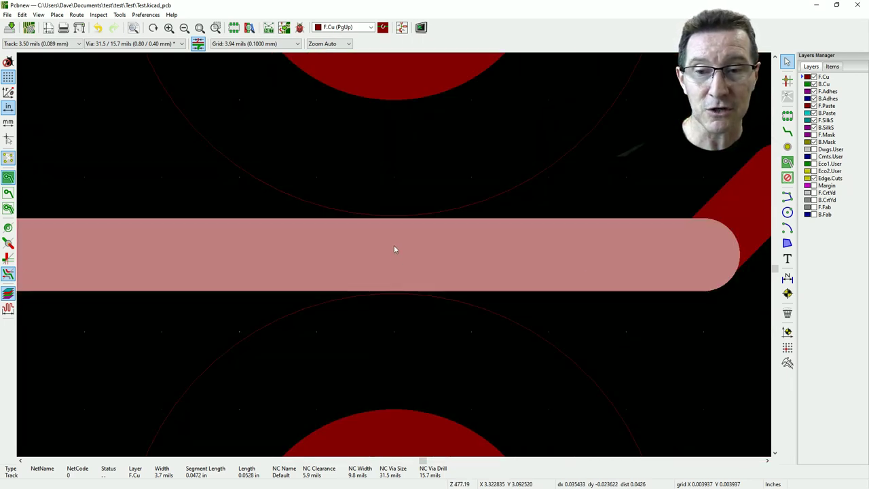
scroll(402, 251, down, 5)
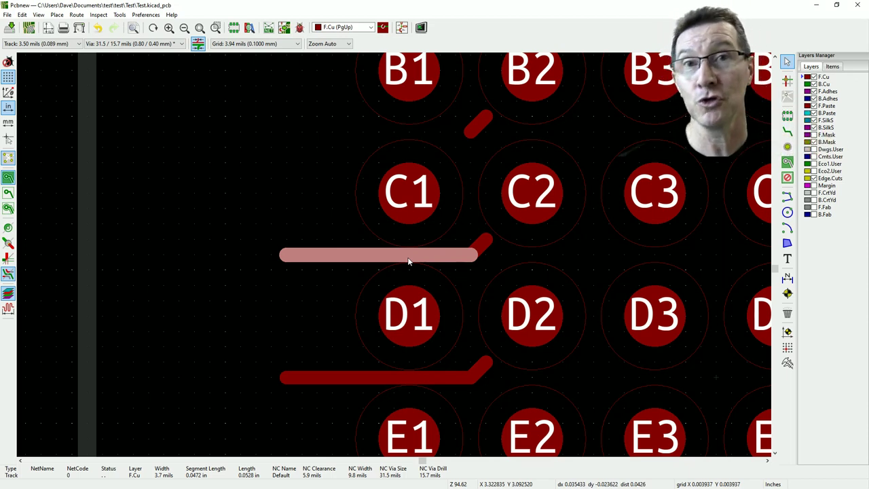
click(250, 225)
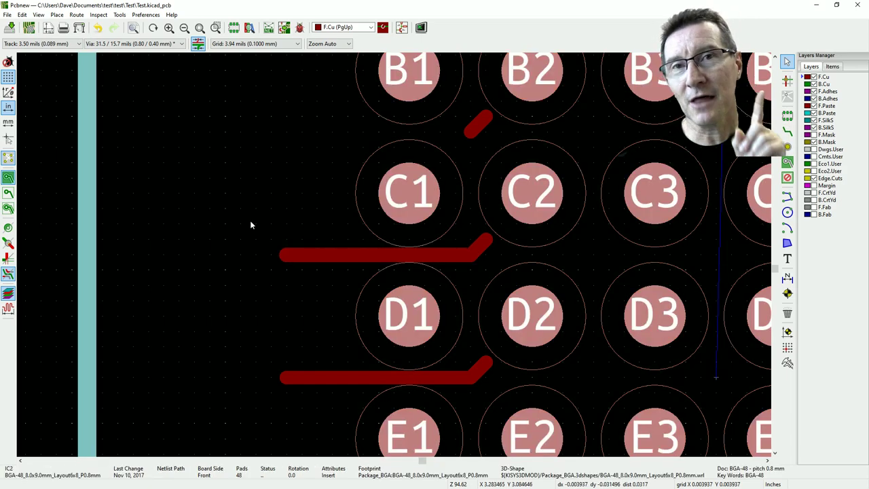
- Bring up the Gerber plot settings and review the coordinate formats, keeping 4.6, unit mm
click(9, 15)
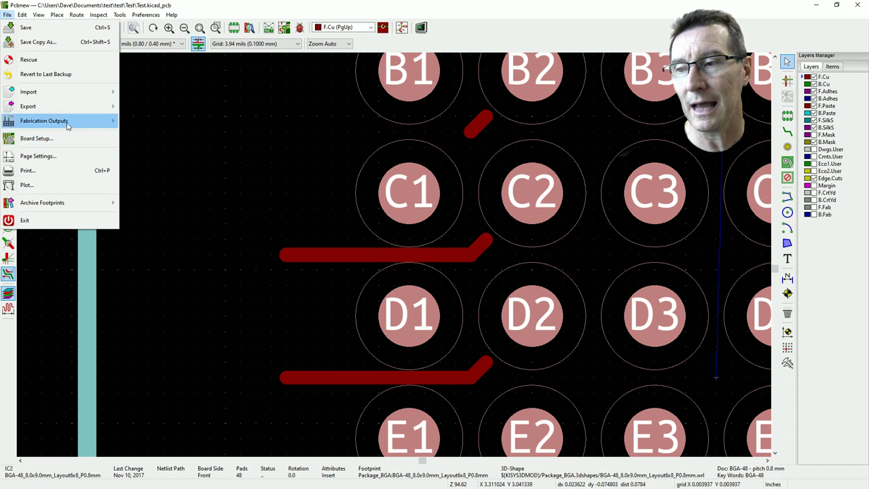
mouse_move(68, 123)
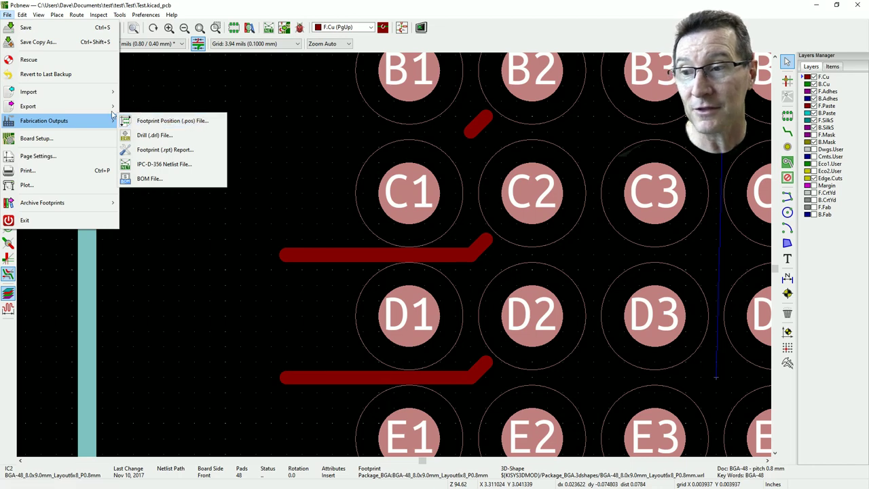
click(27, 185)
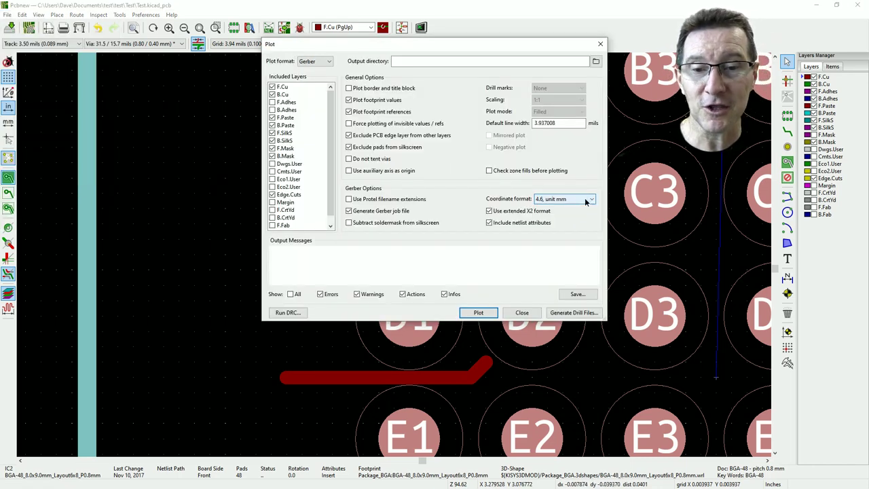
click(585, 201)
click(510, 203)
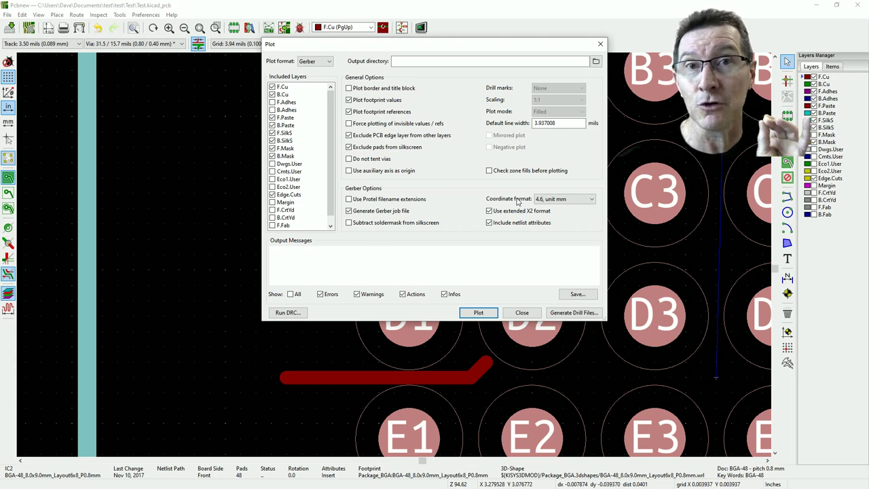
click(563, 199)
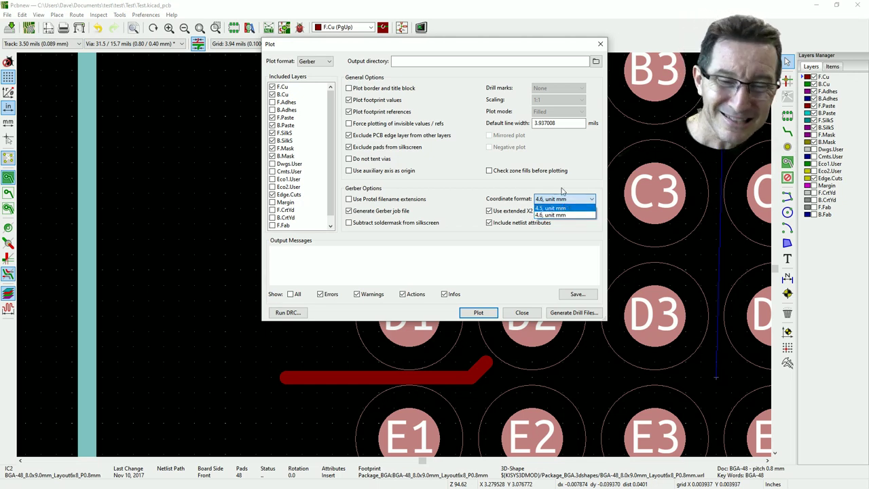
- Dismiss and reopen the coordinate format list, leaving 4.6, unit mm unchanged
click(508, 198)
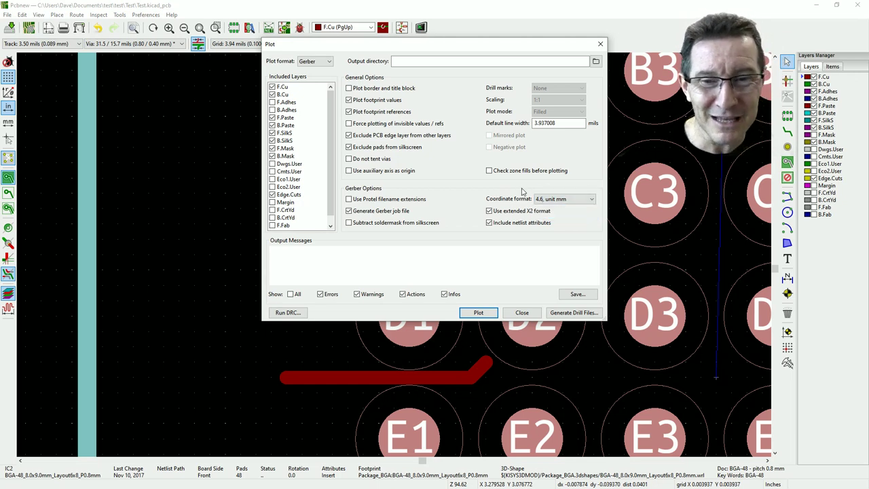
click(551, 200)
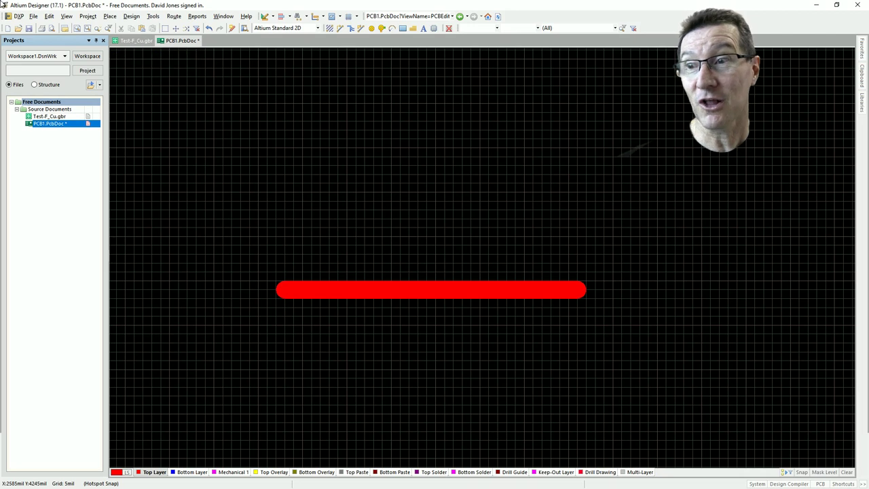
- Bring up Altium's Gerber Files setup and switch the output units to millimetres
click(32, 17)
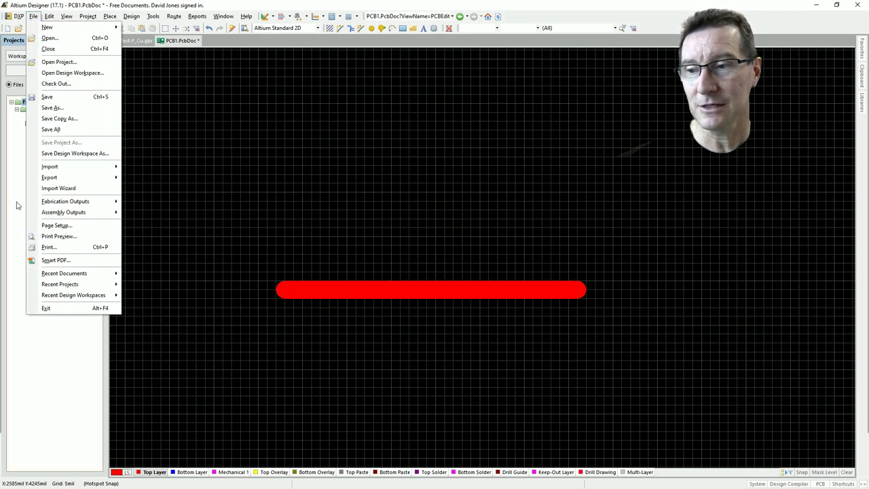
mouse_move(56, 215)
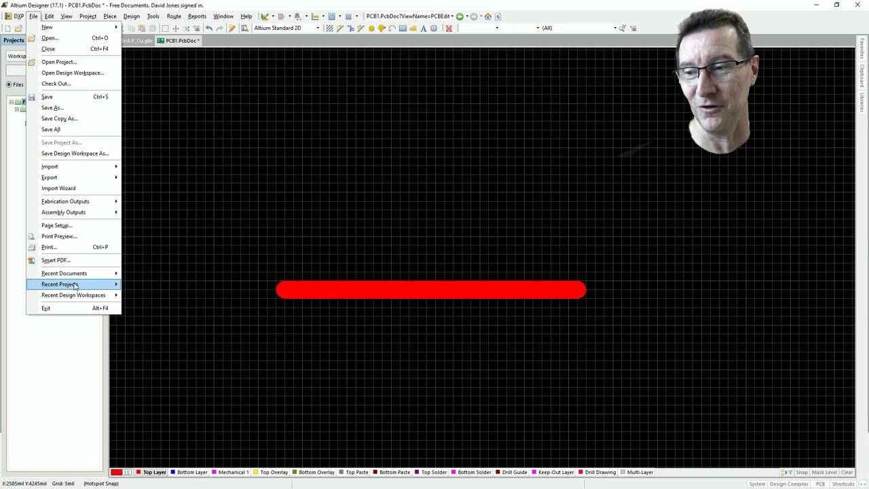
mouse_move(82, 201)
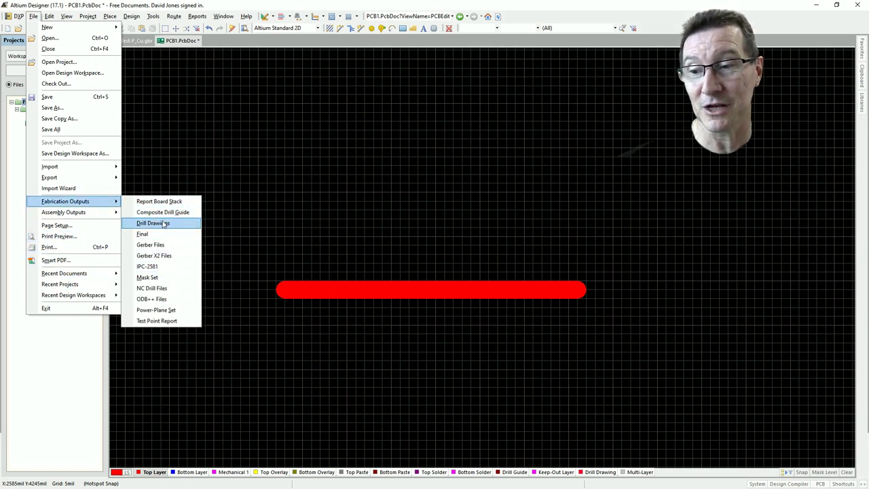
click(163, 245)
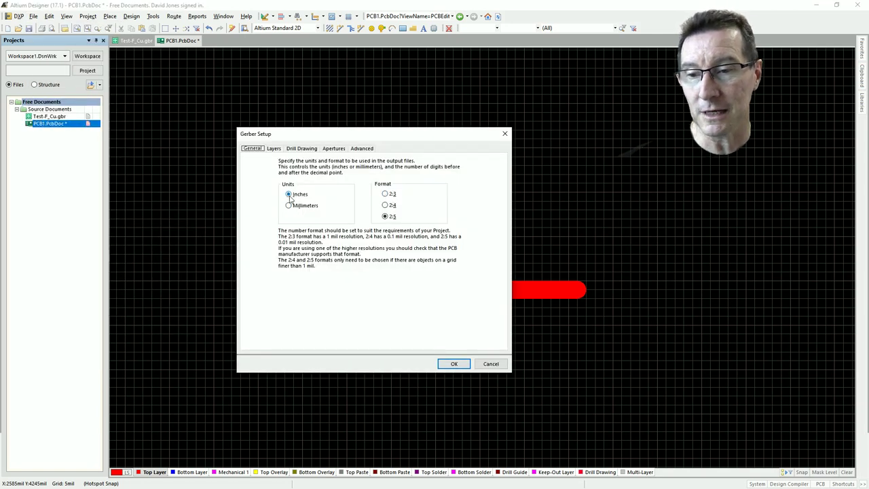
click(288, 205)
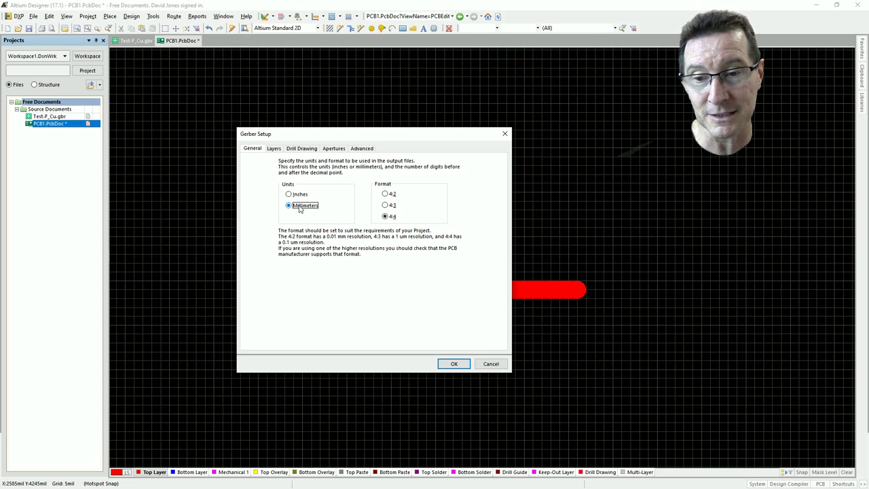
- Try the 4:2 millimetre format, revert units to inches, then cancel Gerber Setup
click(391, 195)
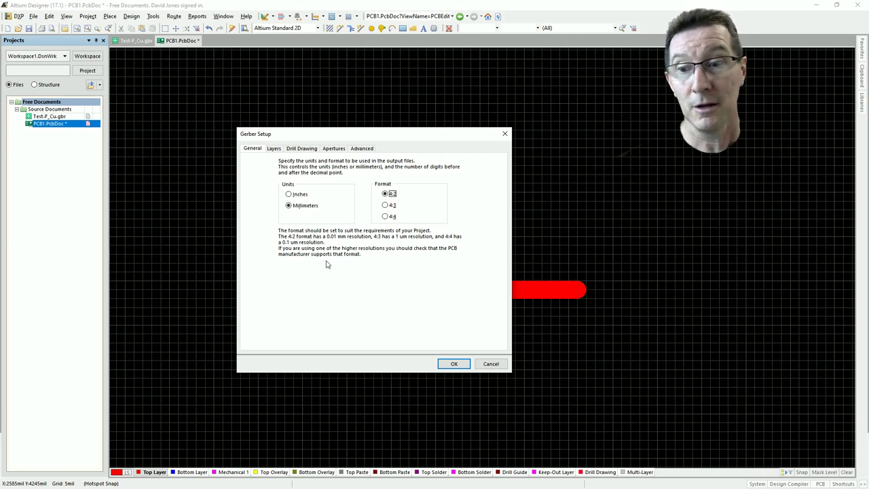
click(291, 194)
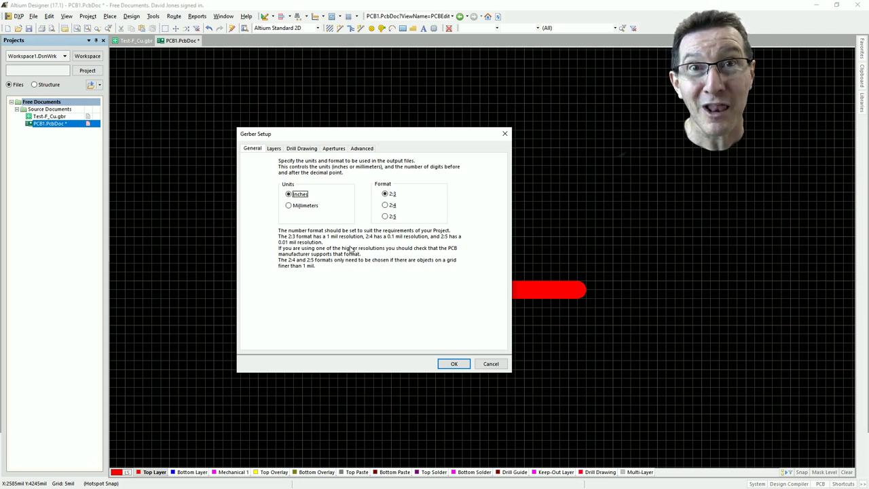
click(489, 364)
- Set the red track width to 10.5 mil and reopen its properties to verify
double_click(458, 295)
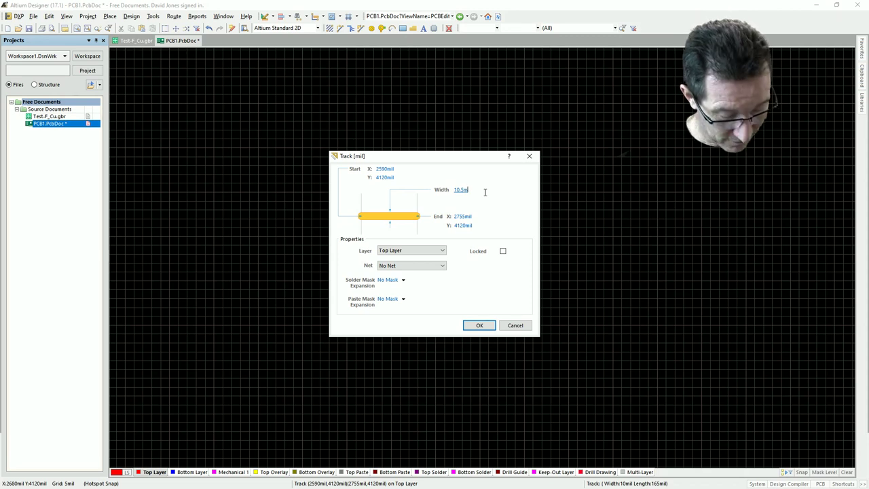
click(491, 327)
double_click(494, 290)
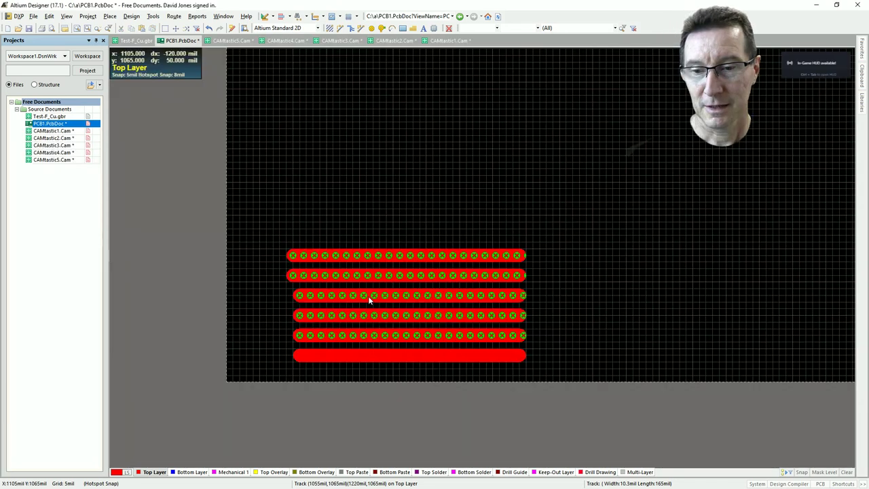
double_click(391, 356)
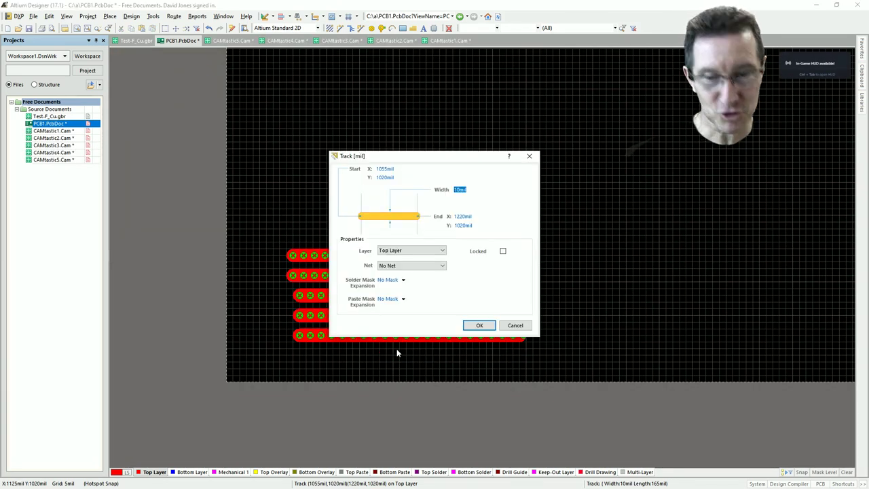
key(Return)
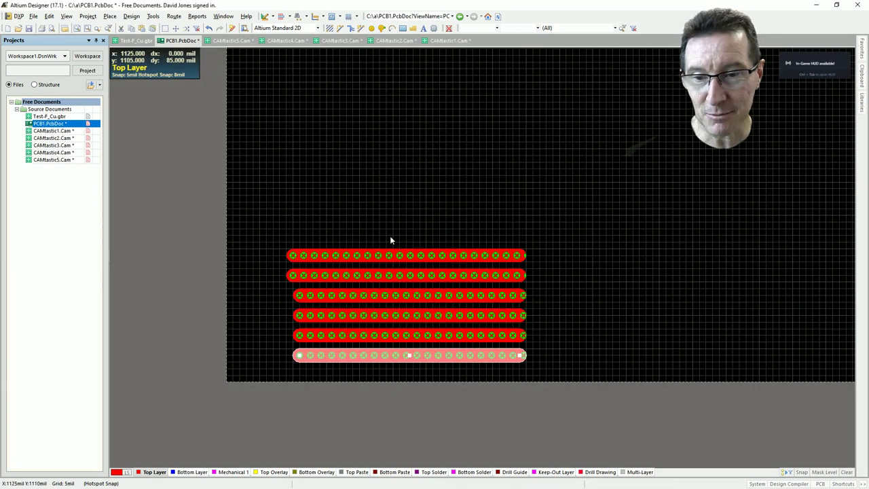
double_click(394, 256)
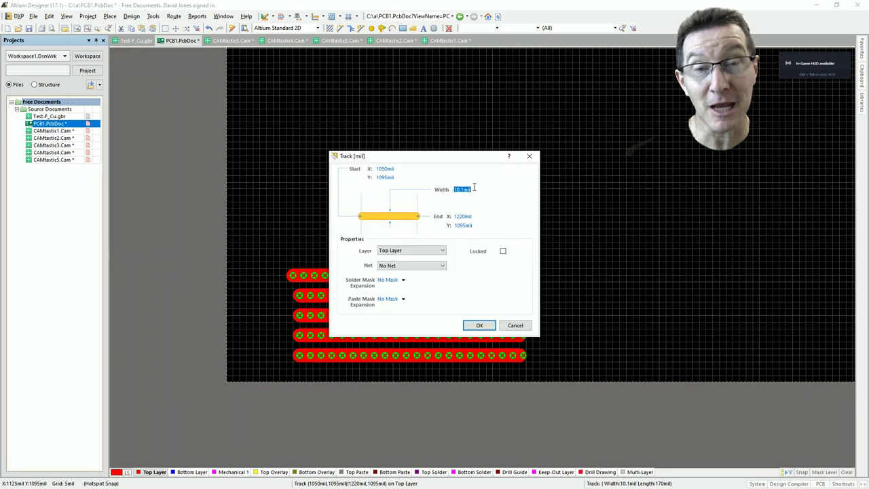
key(Return)
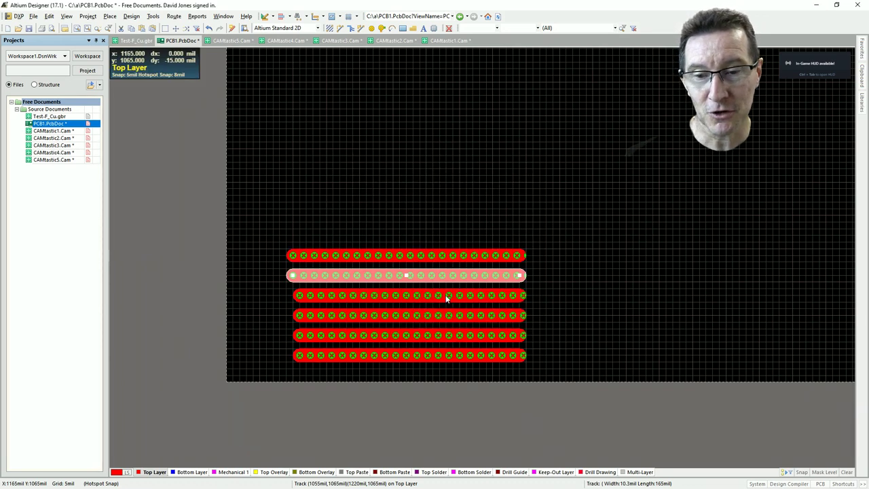
double_click(448, 300)
key(Return)
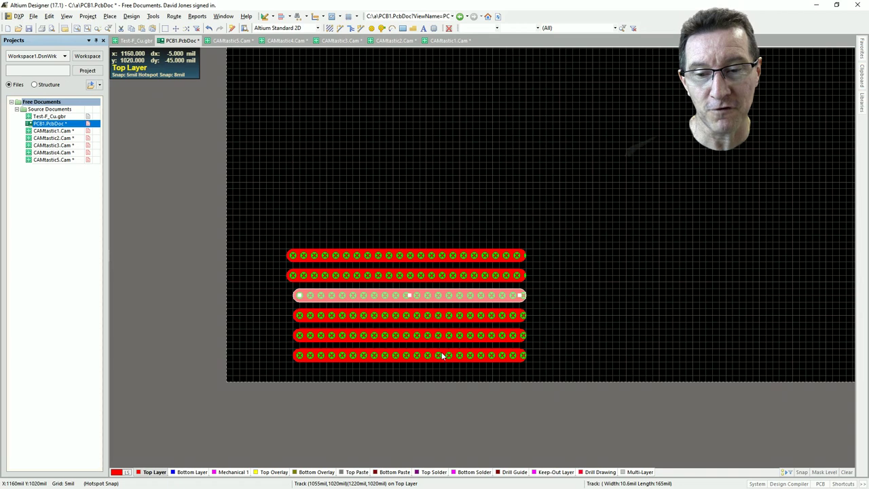
double_click(441, 355)
key(Return)
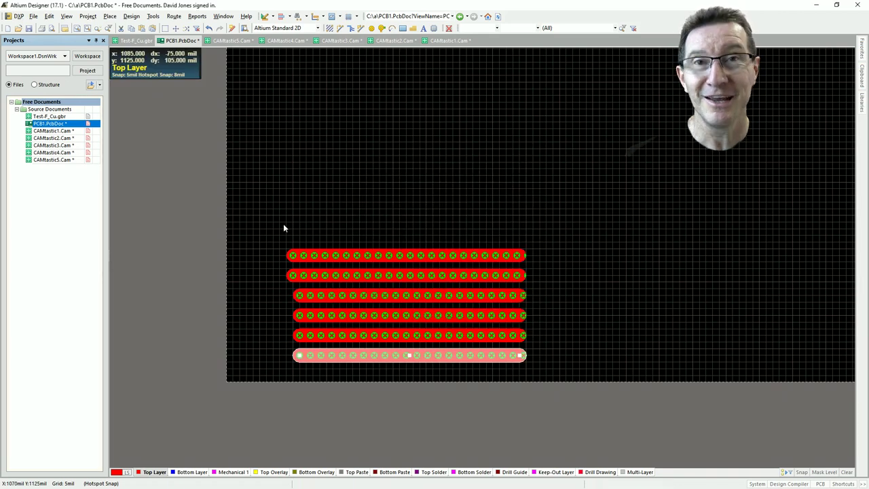
- Generate the top-layer Gerber in inches with 2:3 format after checking the Layers tab
click(32, 16)
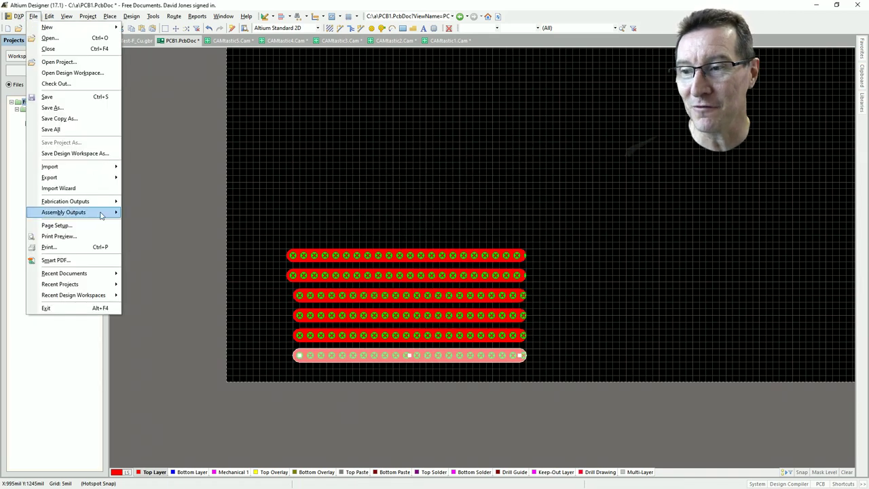
mouse_move(102, 203)
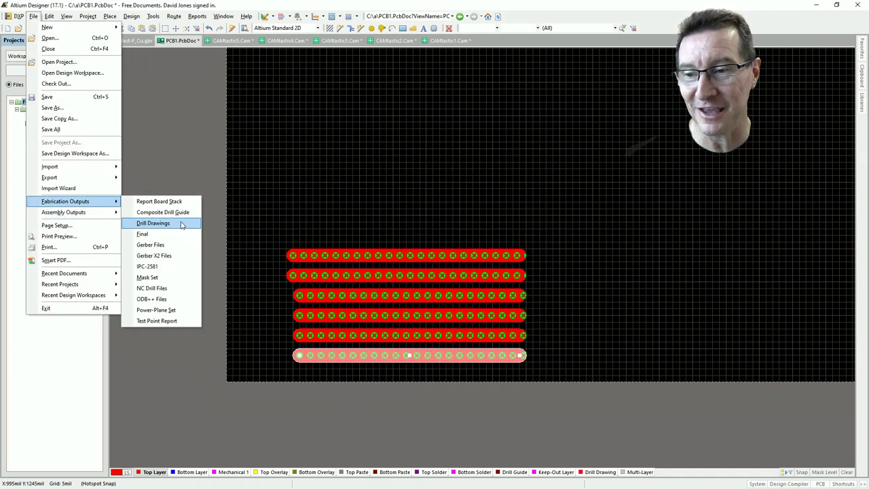
click(151, 245)
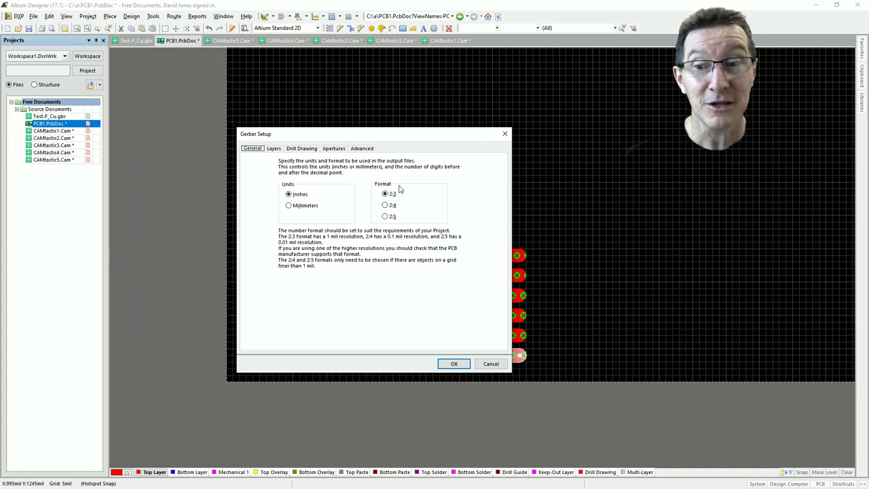
click(274, 149)
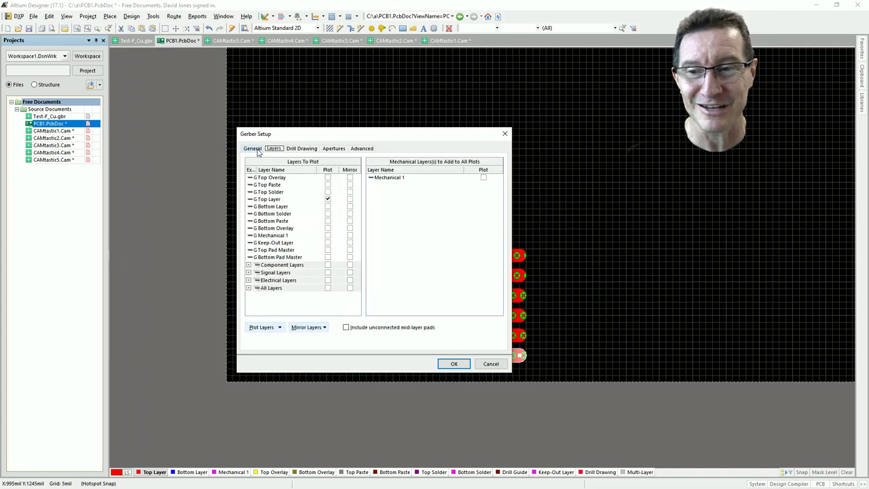
click(253, 149)
click(453, 364)
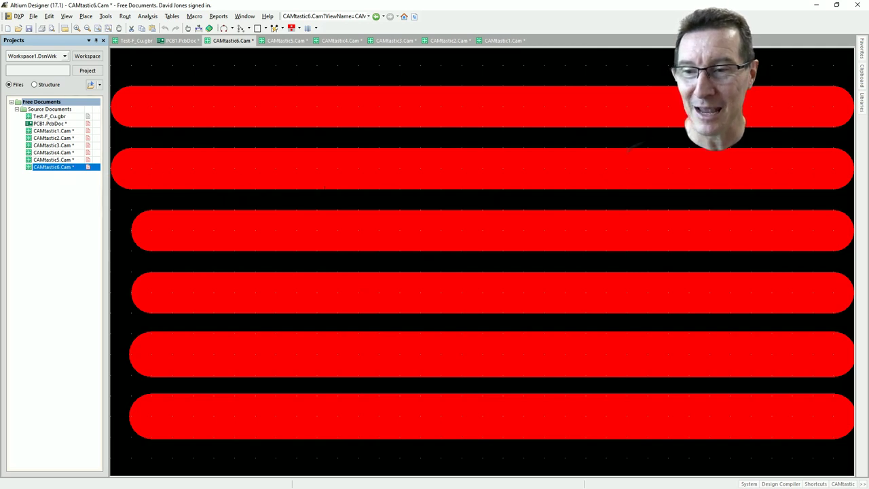
ctrl+scroll(428, 241, down, 2)
ctrl+scroll(420, 234, up, 1)
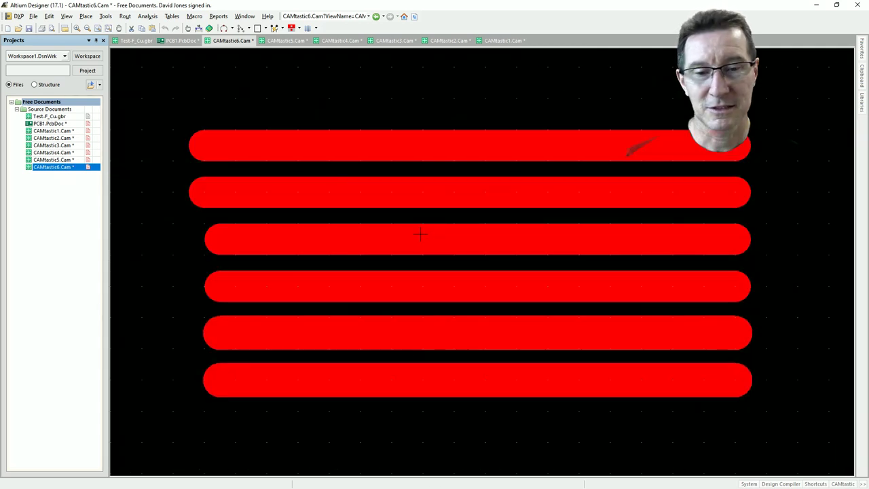
ctrl+scroll(420, 234, up, 2)
ctrl+scroll(420, 236, down, 1)
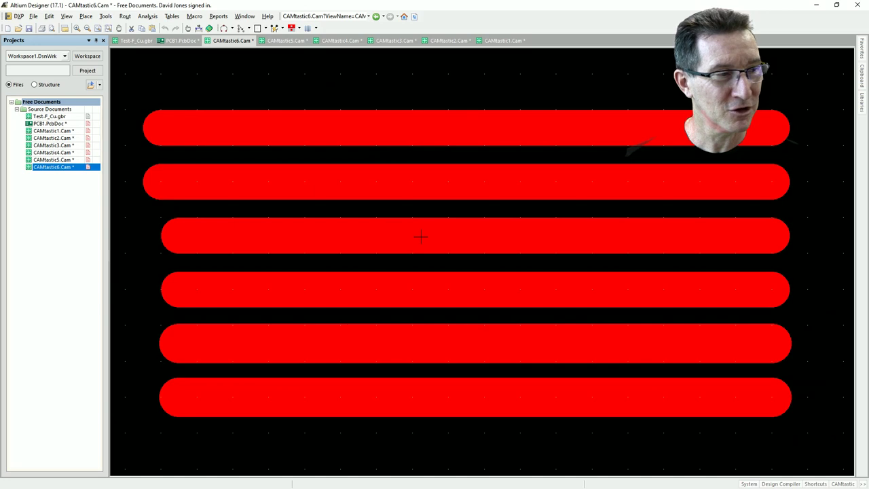
ctrl+scroll(420, 236, down, 1)
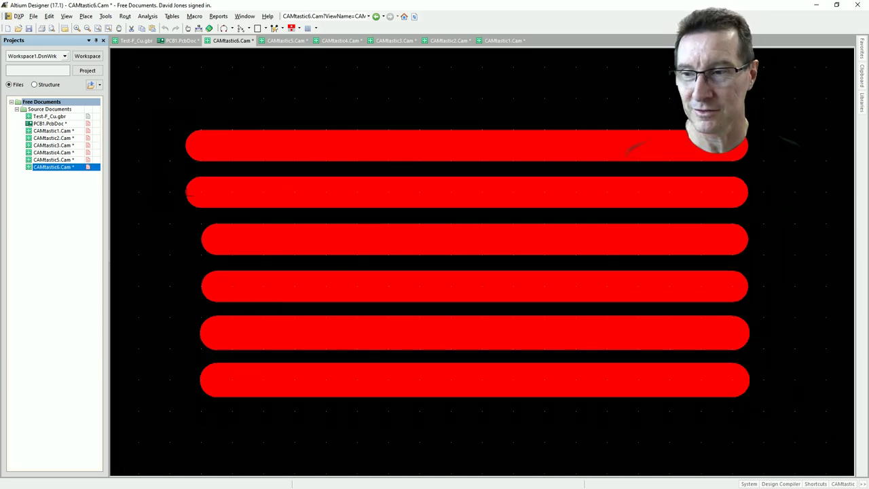
key(alt+Tab)
- Zoom into the tracks and take a first measurement of the gap between them
scroll(374, 255, down, 1)
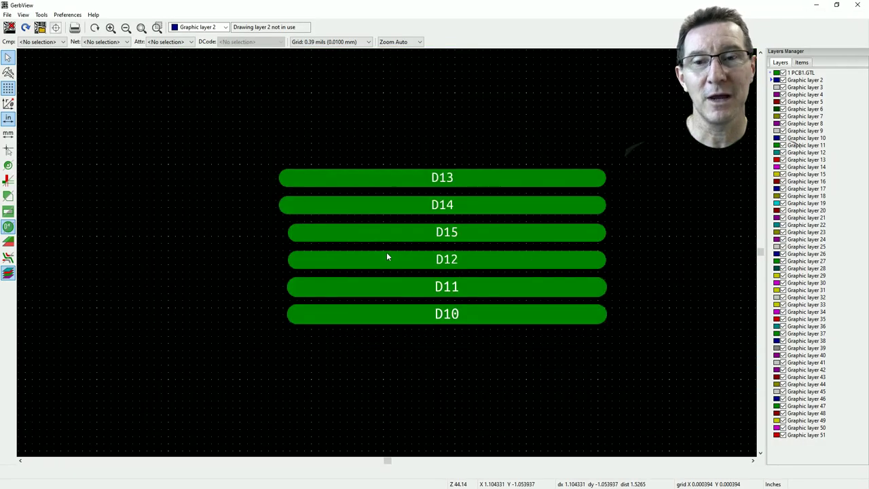
scroll(387, 256, up, 5)
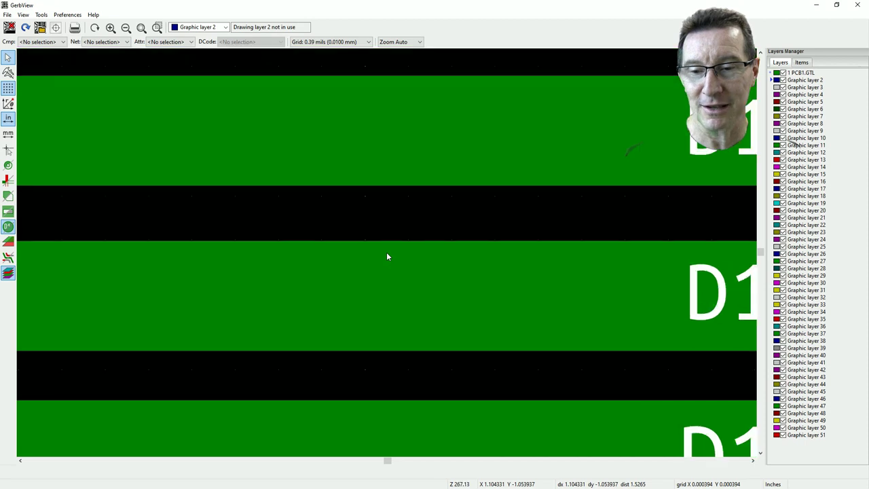
scroll(386, 256, down, 1)
key(ctrl+shift+m)
click(271, 242)
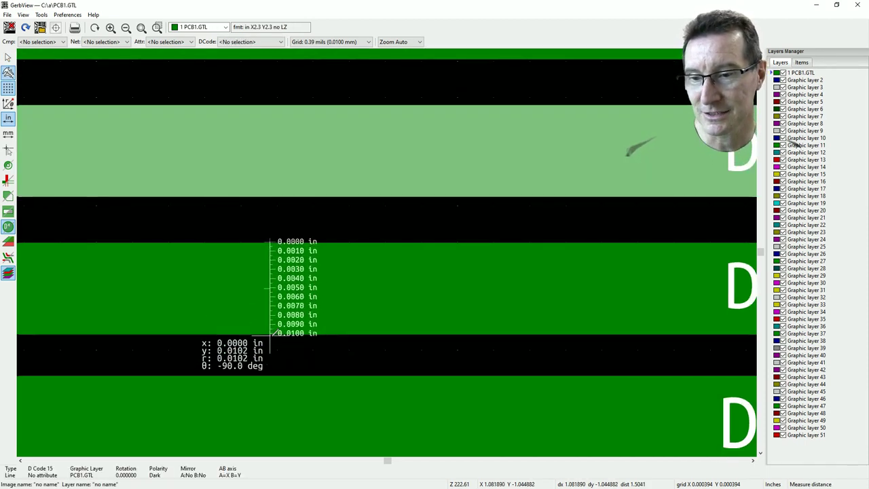
key(Escape)
- Check the grid list, leaving 0.39 mils, and start a new measurement at a track edge
scroll(382, 291, down, 2)
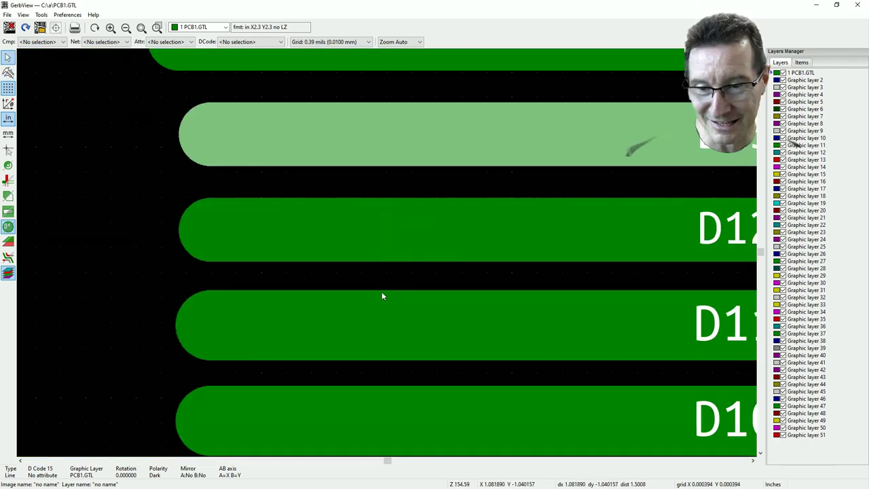
ctrl+scroll(384, 299, left, 4)
scroll(386, 251, up, 5)
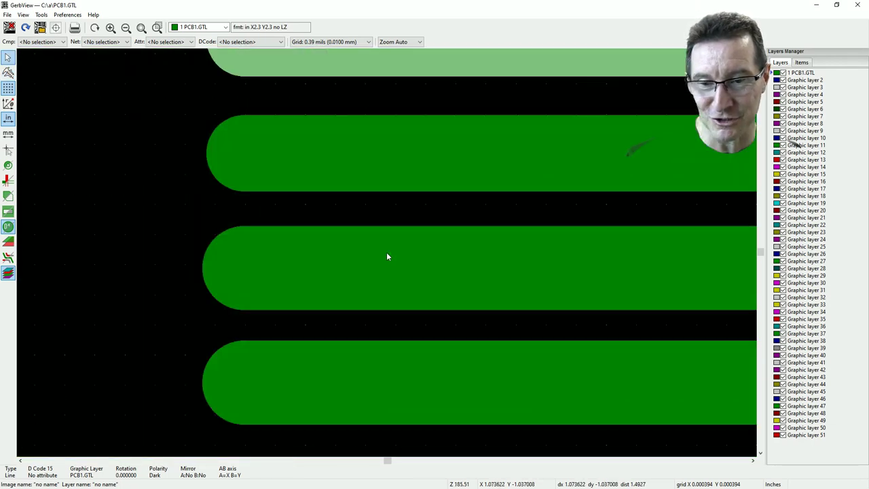
scroll(387, 256, up, 1)
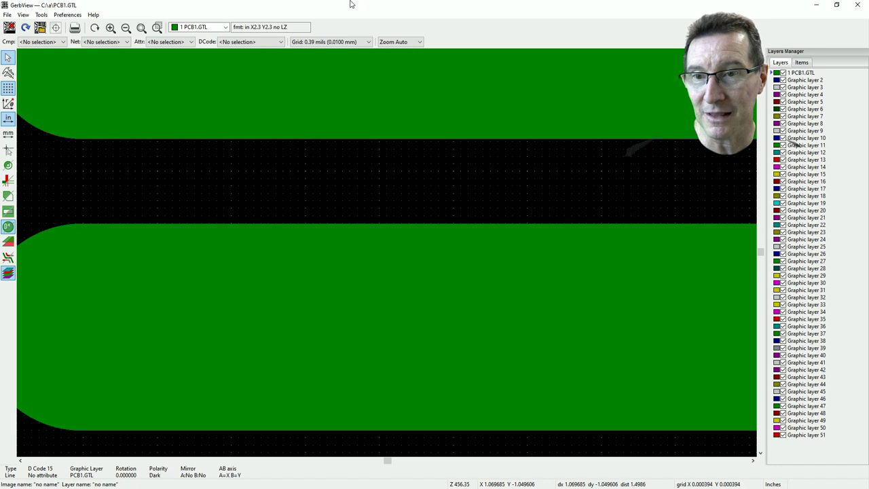
click(336, 42)
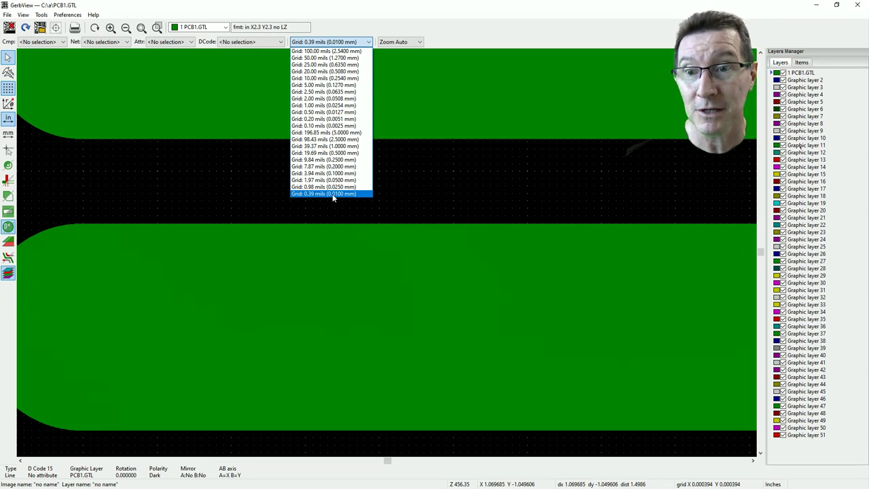
click(420, 10)
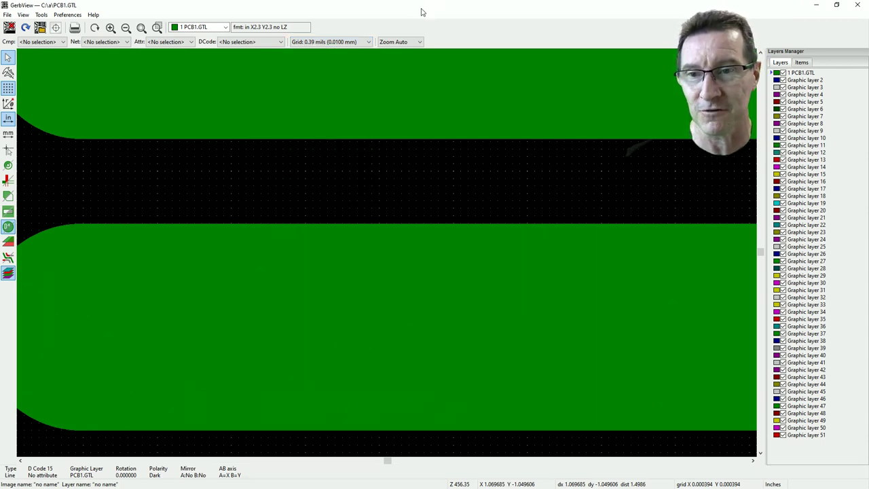
click(8, 72)
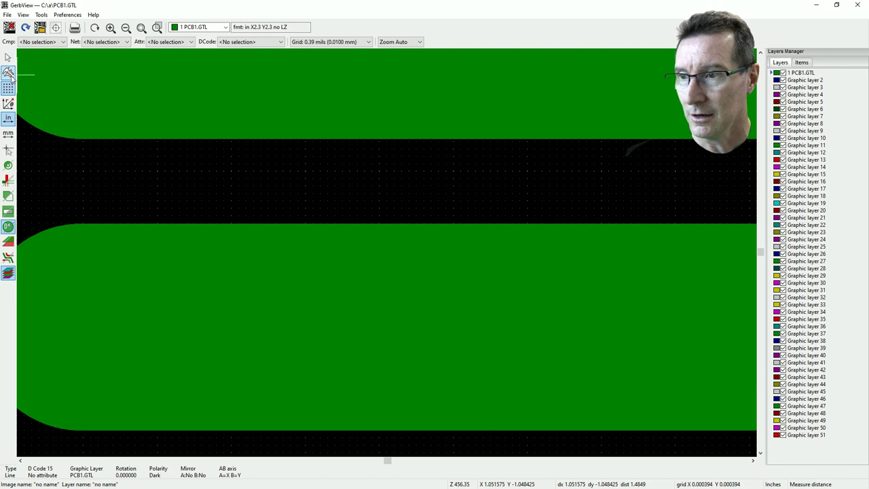
click(305, 222)
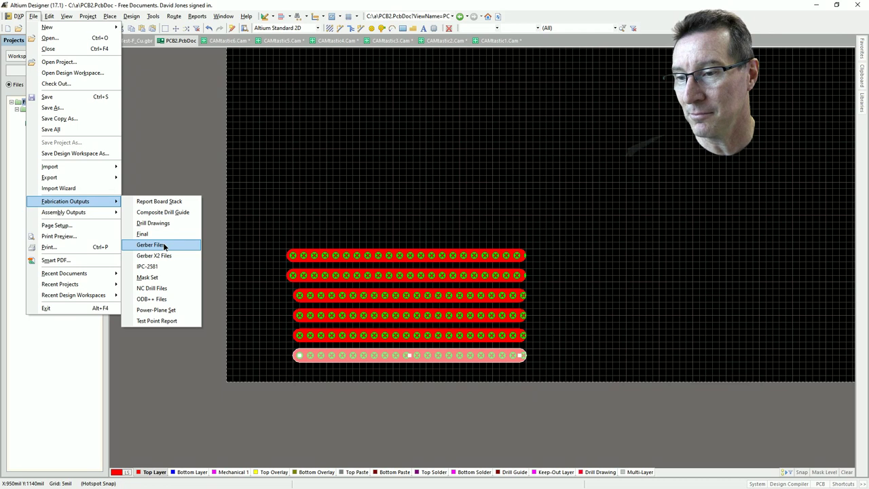
- Generate the second board's top-layer Gerber in 2:5 format and return to the Gerber viewer
click(158, 245)
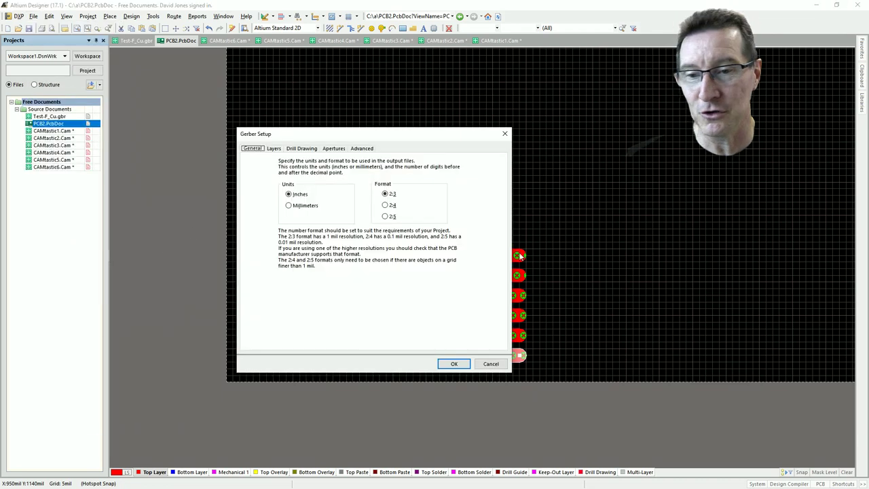
click(387, 215)
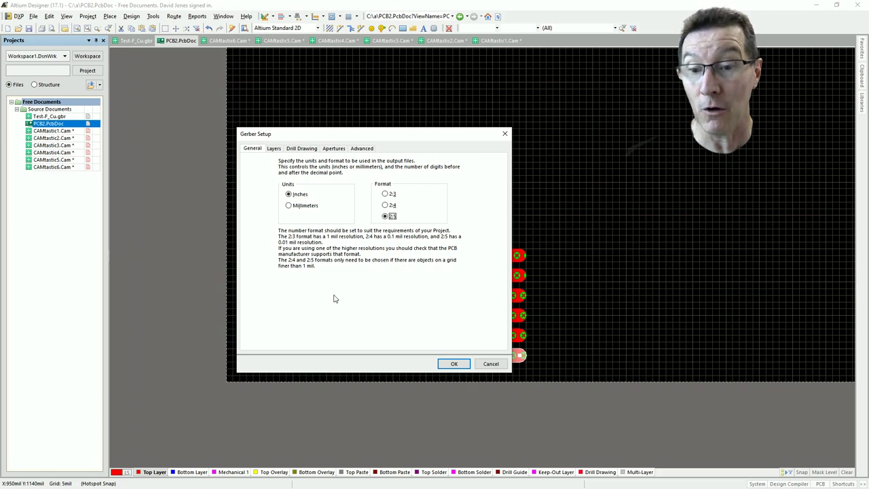
click(452, 364)
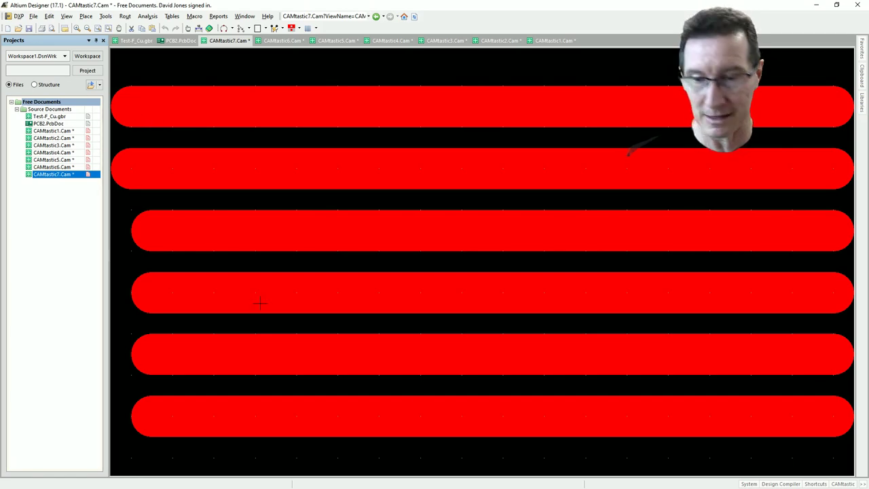
key(alt+Tab)
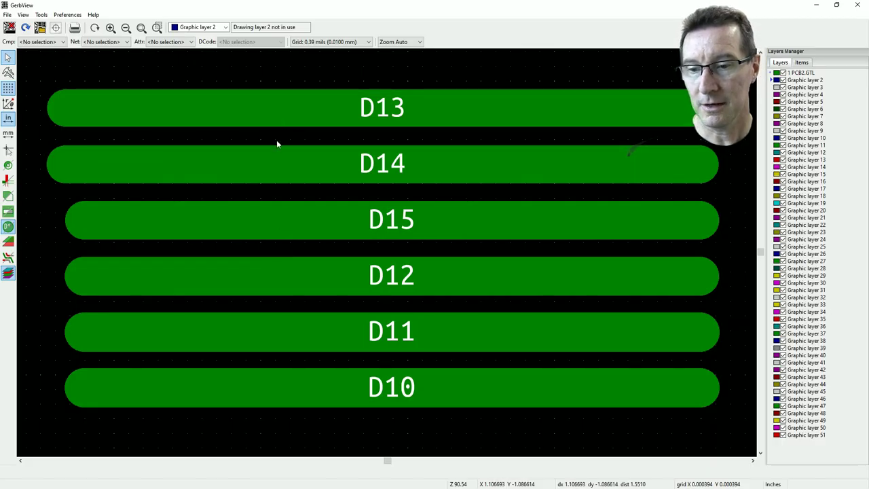
- Measure the gap between adjacent test tracks on PCB2.GTL
ctrl+scroll(261, 119, left, 3)
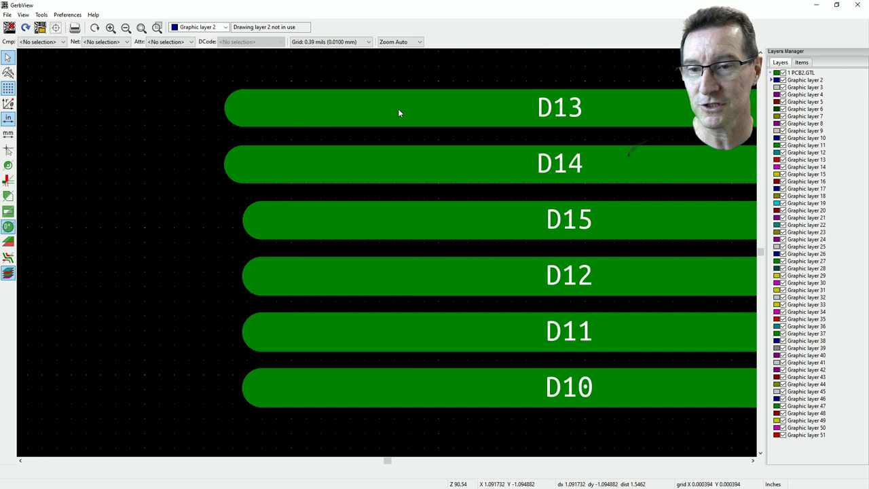
scroll(398, 108, up, 6)
key(ctrl+shift+m)
click(328, 92)
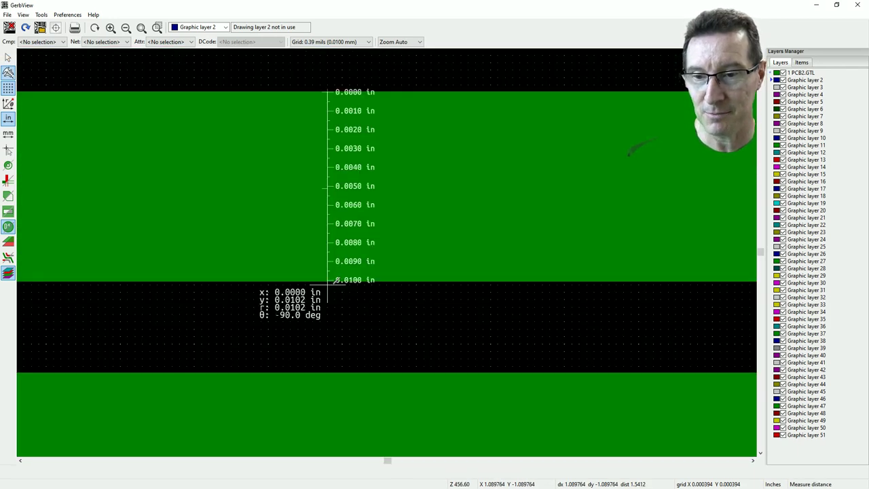
scroll(335, 280, down, 2)
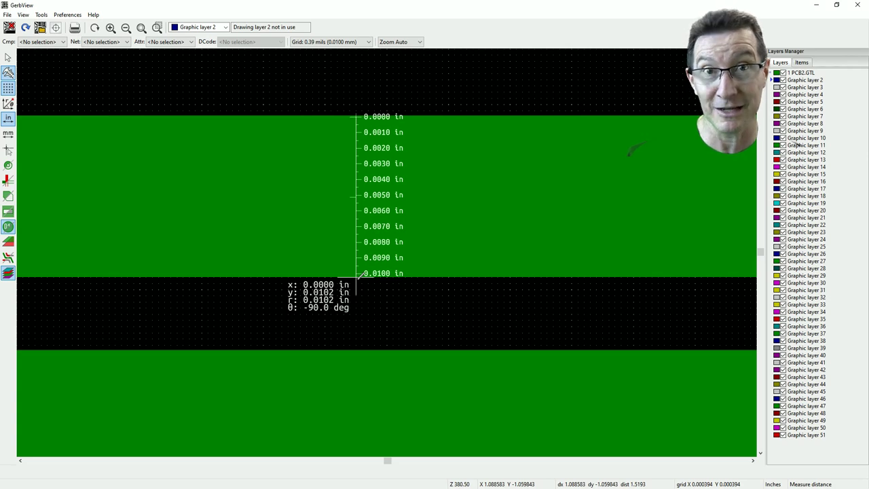
scroll(356, 278, down, 5)
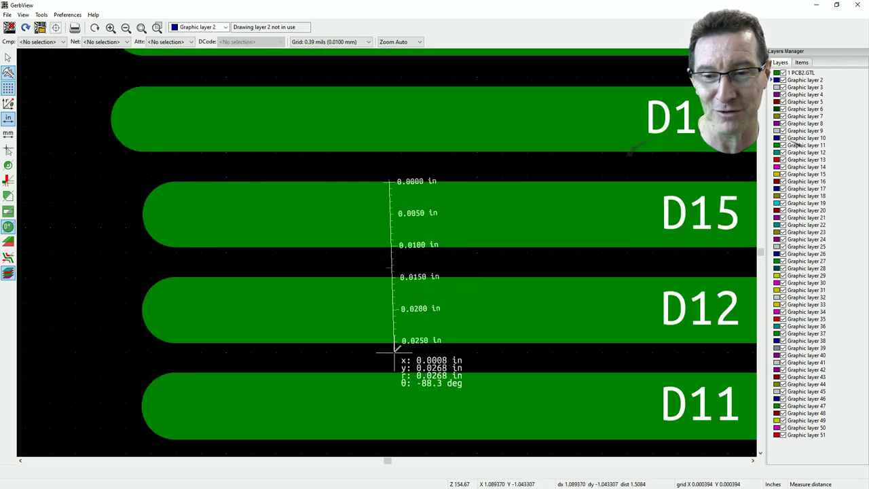
key(Escape)
scroll(388, 347, up, 4)
click(8, 72)
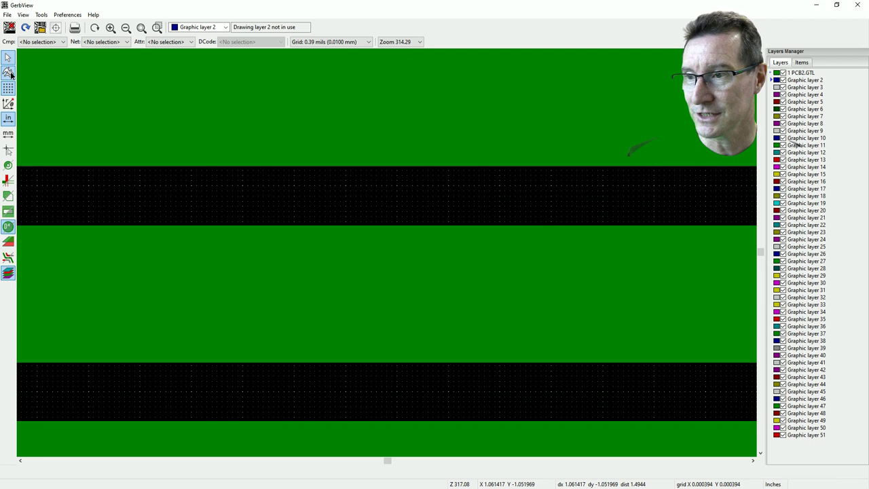
click(371, 226)
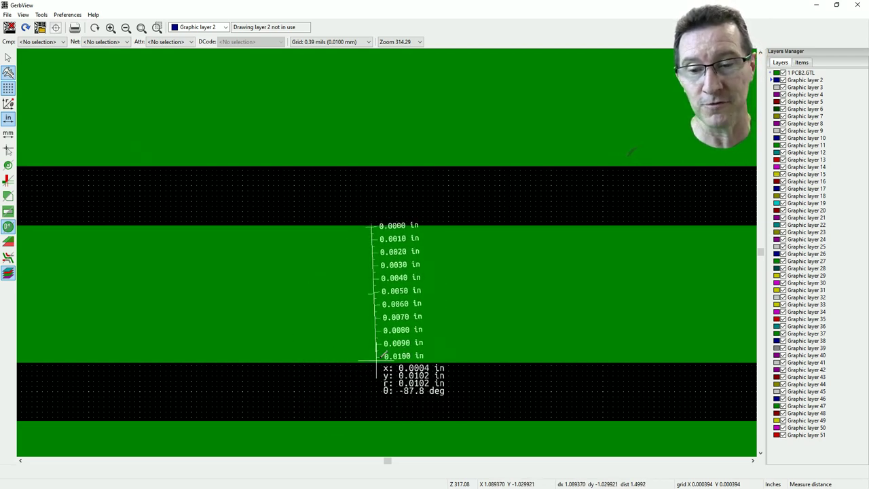
key(Escape)
- Inspect the middle track's 2:5 format details, then fit all D10–D15 tracks in view
click(335, 246)
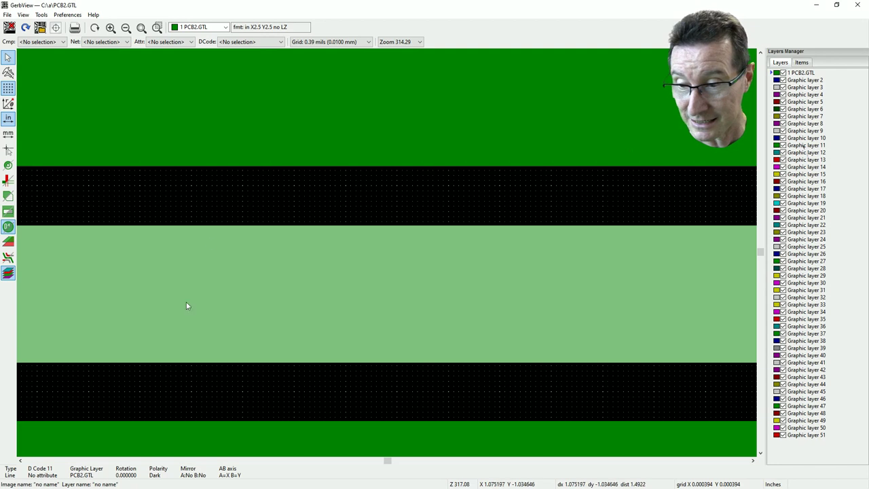
click(442, 119)
click(428, 340)
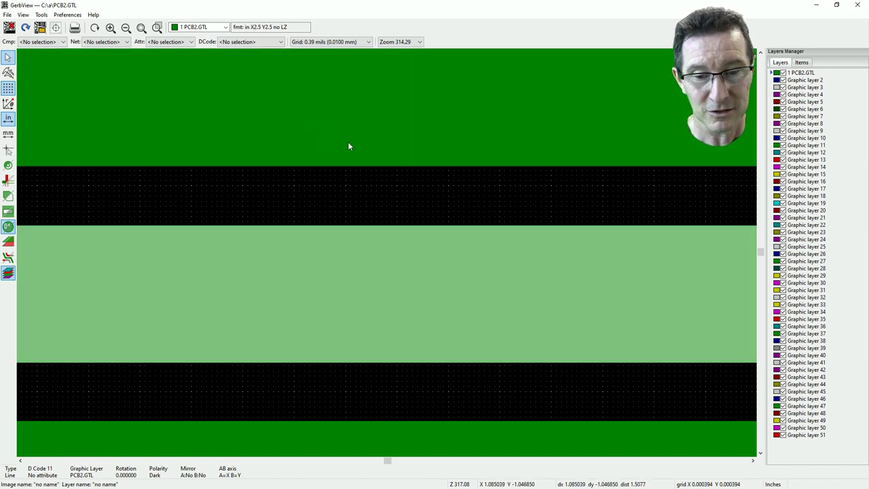
key(Home)
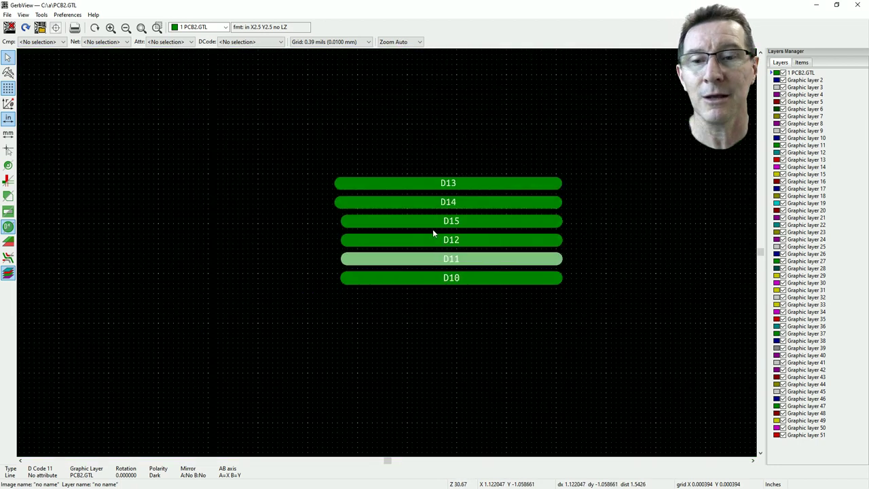
- Leave the Test board view and bring up the JLCPCB capabilities page in Chrome
scroll(443, 239, up, 1)
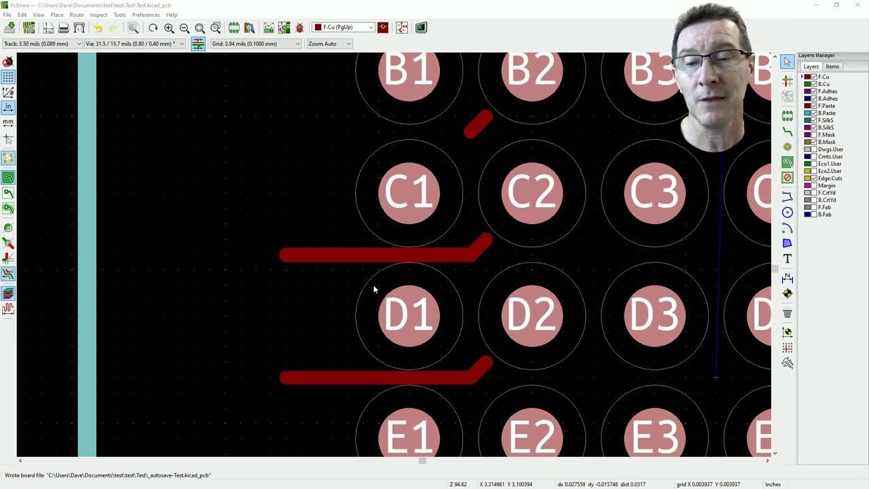
key(alt+Tab)
- Collapse and re-expand the Minimum clearance table, then browse its values
click(177, 104)
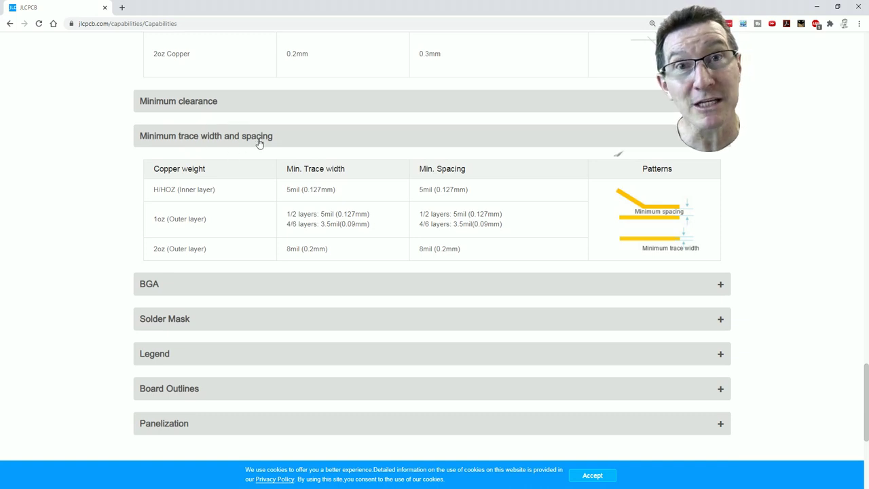
click(224, 101)
scroll(430, 224, down, 3)
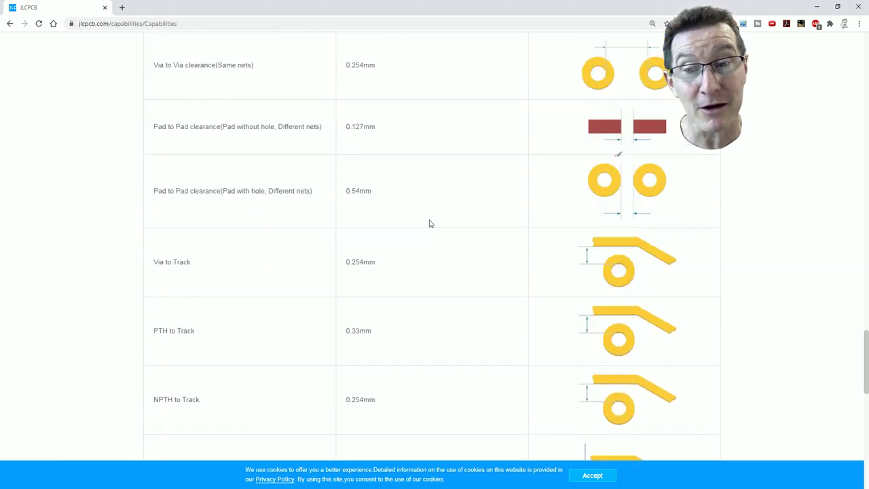
scroll(429, 223, down, 3)
scroll(424, 219, up, 1)
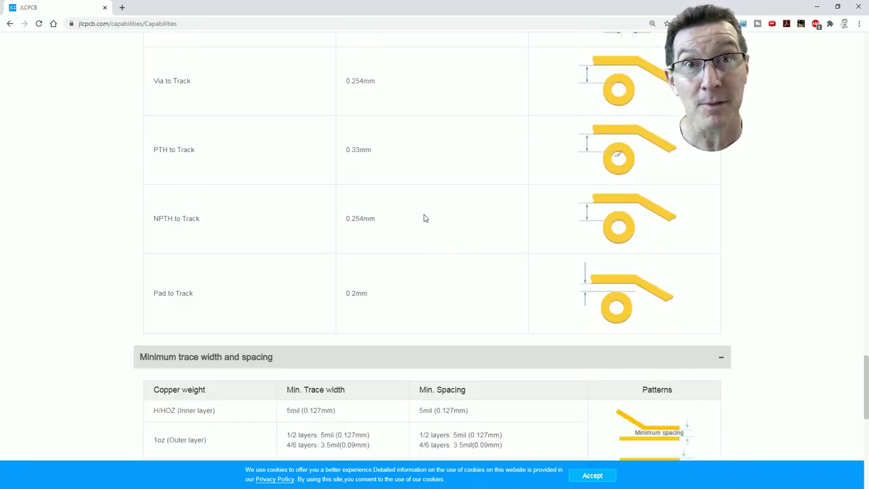
scroll(407, 227, down, 3)
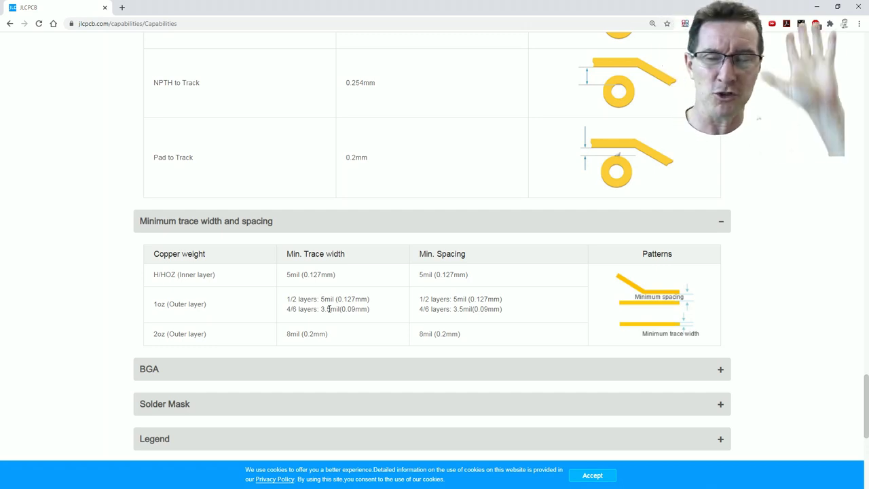
scroll(271, 310, up, 2)
scroll(271, 311, up, 1)
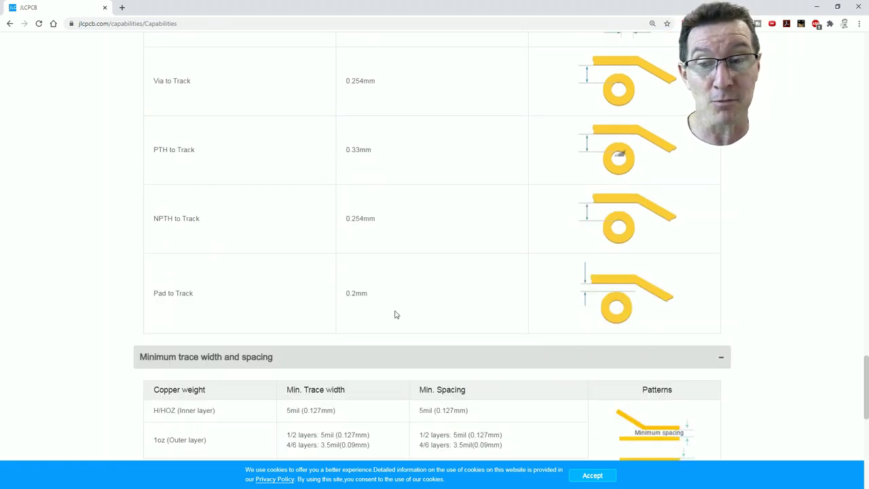
drag(370, 293, 347, 293)
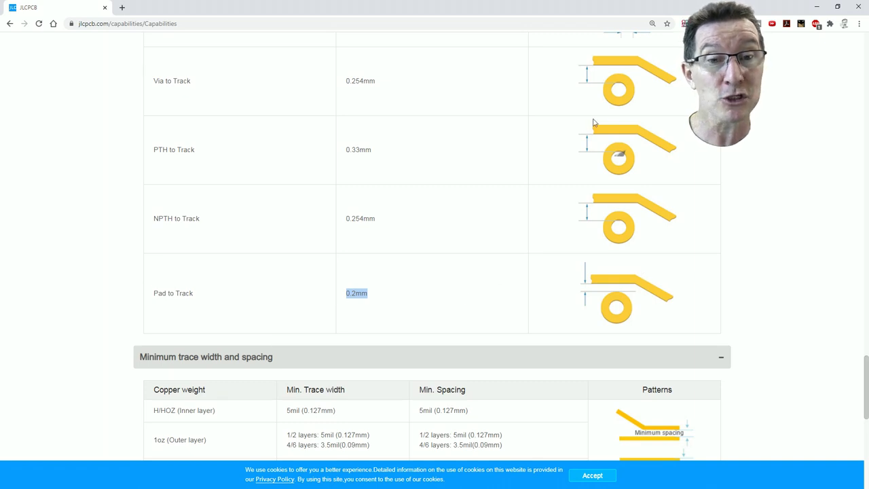
scroll(550, 142, up, 5)
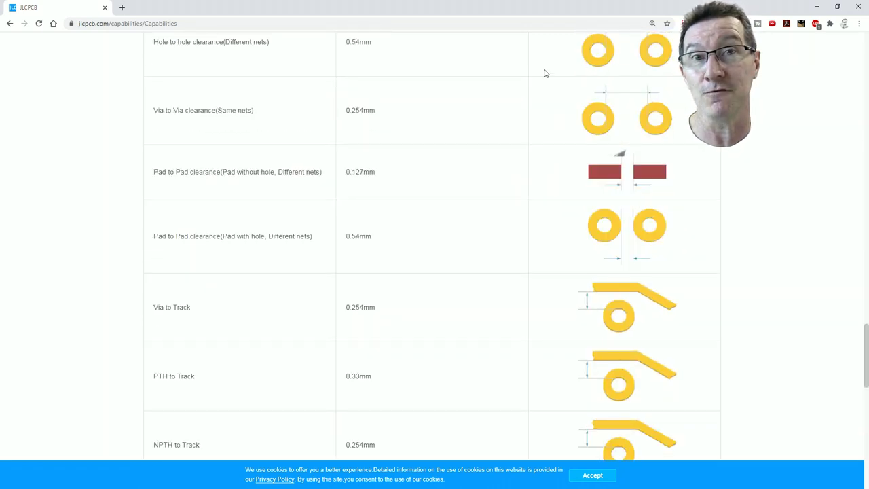
scroll(455, 170, up, 2)
scroll(454, 185, down, 5)
scroll(442, 197, down, 9)
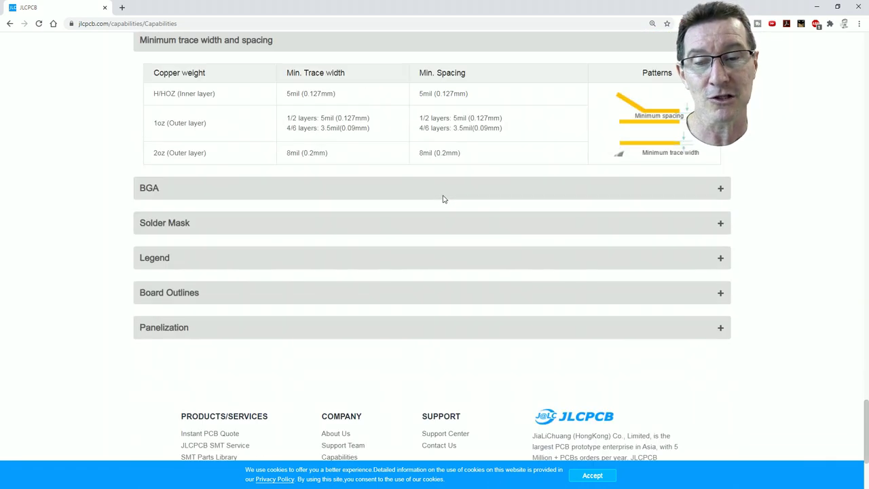
scroll(389, 238, up, 1)
- Expand the BGA section and highlight the 0.127mm spacing for 4/6 layers
click(391, 239)
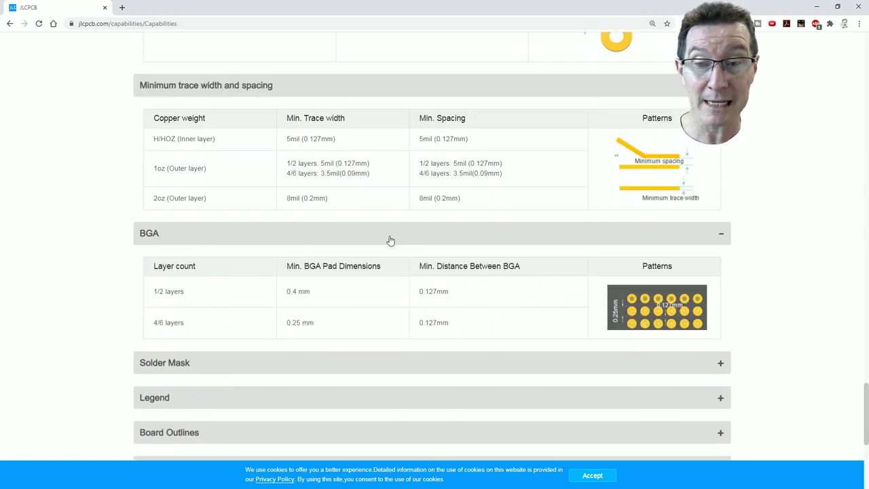
scroll(390, 238, down, 1)
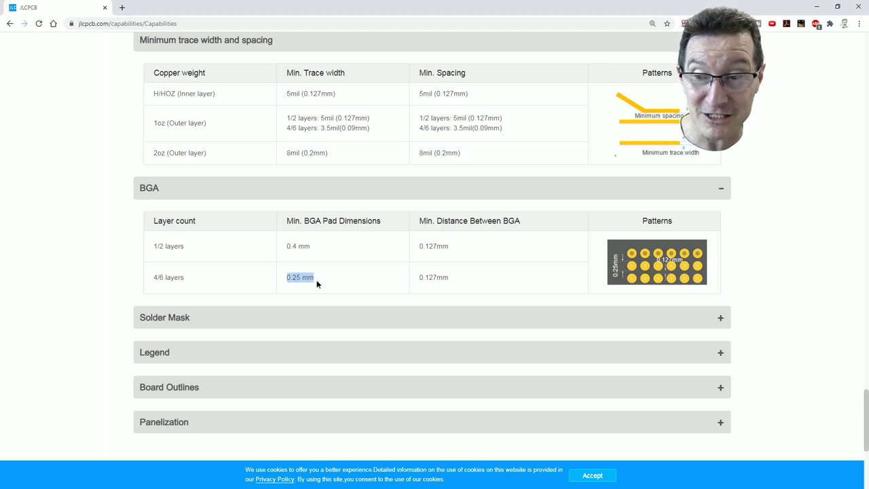
scroll(323, 101, up, 1)
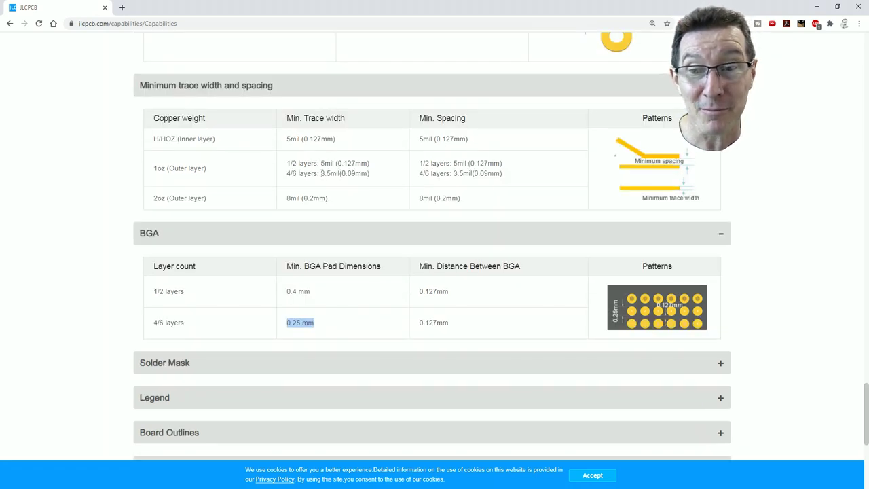
click(290, 324)
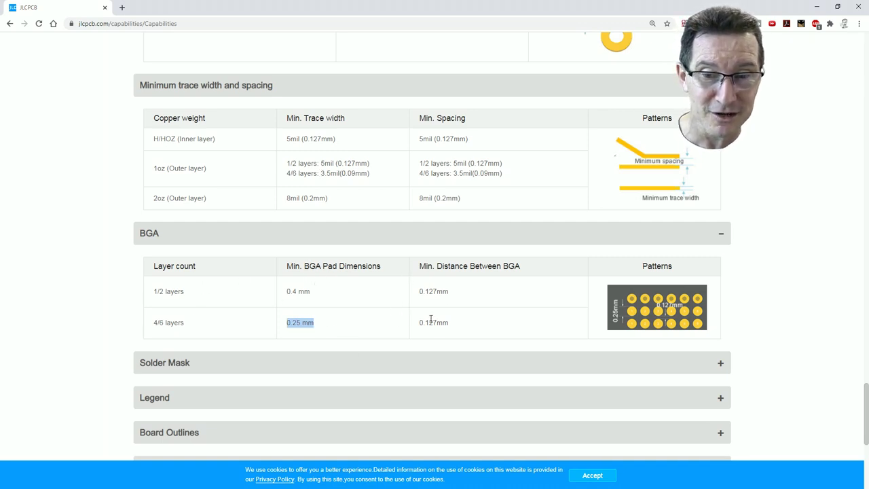
drag(421, 323, 484, 314)
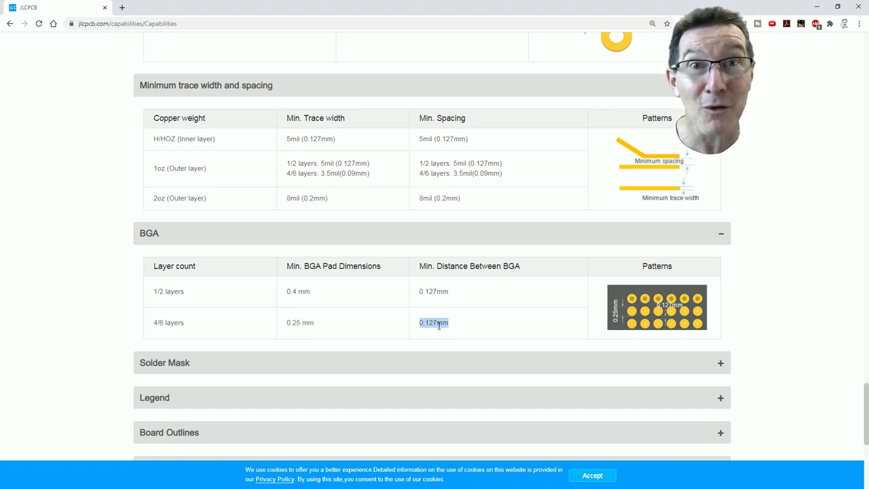
scroll(439, 322, down, 2)
click(420, 226)
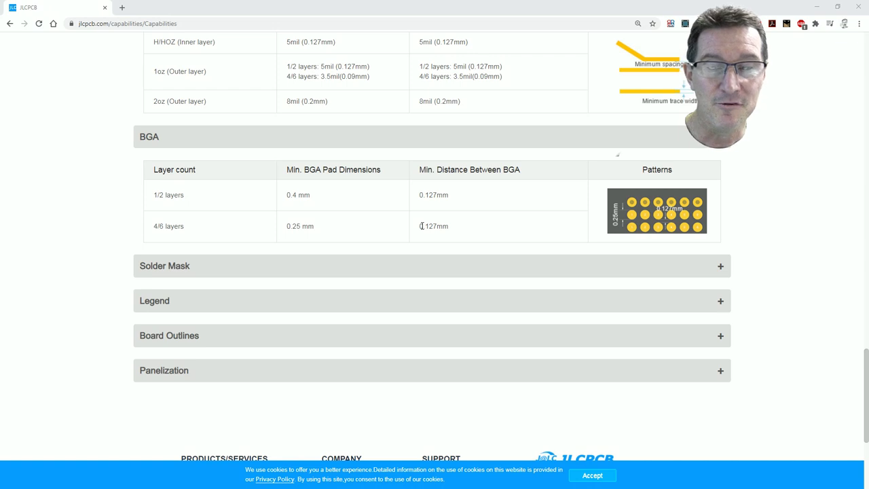
- Highlight the 0.127mm pad-to-pad clearance and BGA spacing, then expand Solder Mask
scroll(451, 228, up, 10)
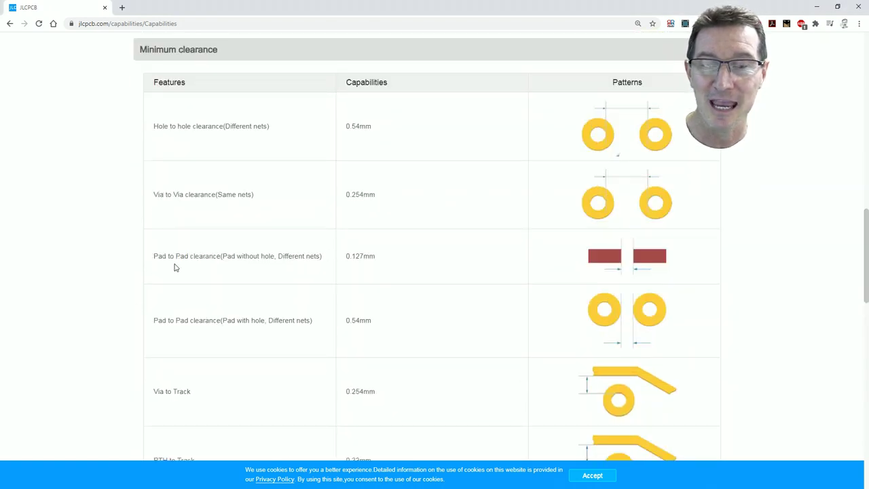
drag(153, 256, 398, 256)
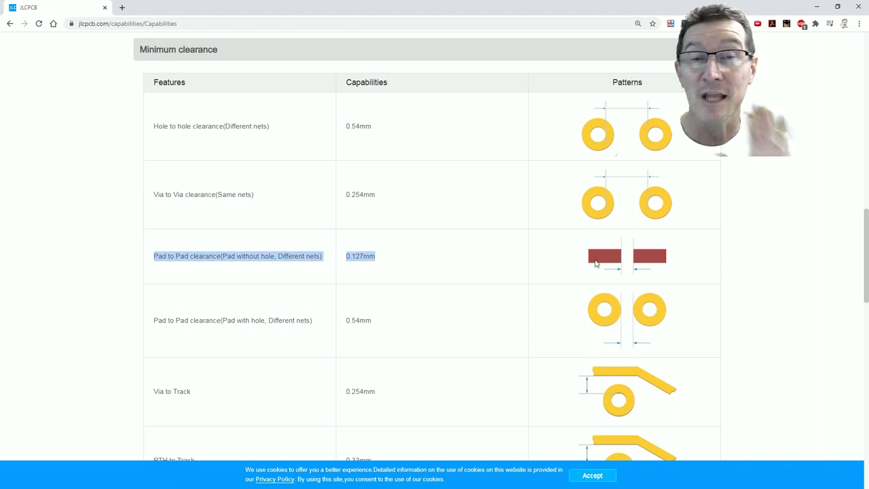
scroll(469, 205, down, 10)
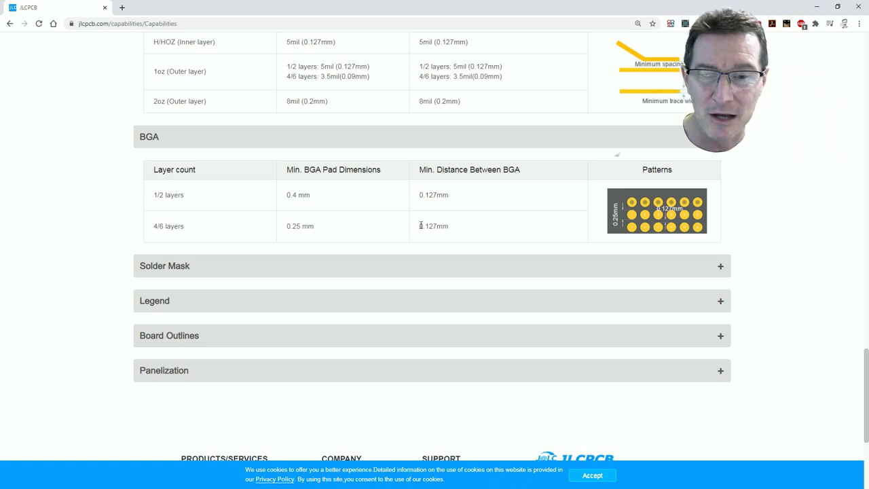
drag(420, 225, 468, 229)
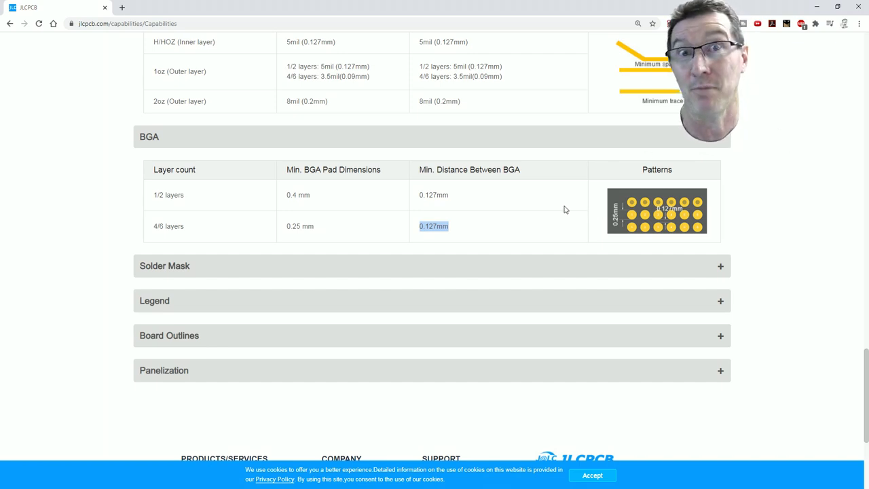
scroll(564, 209, down, 3)
click(179, 87)
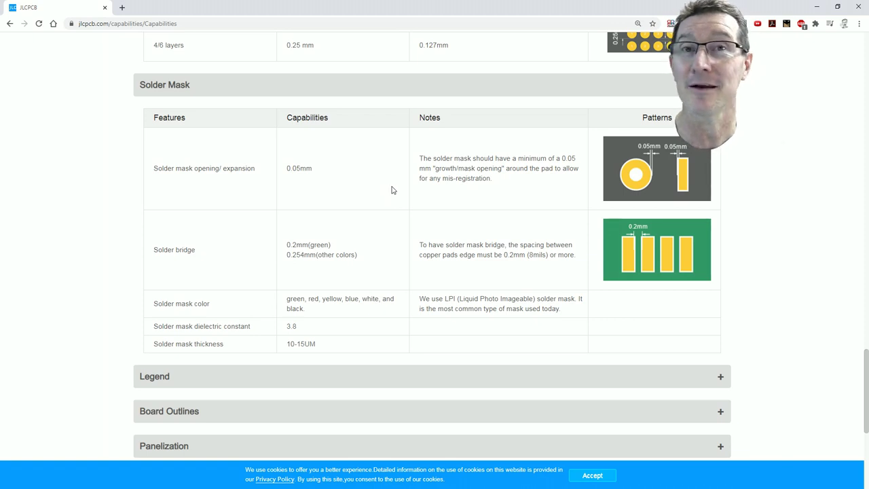
scroll(390, 189, up, 1)
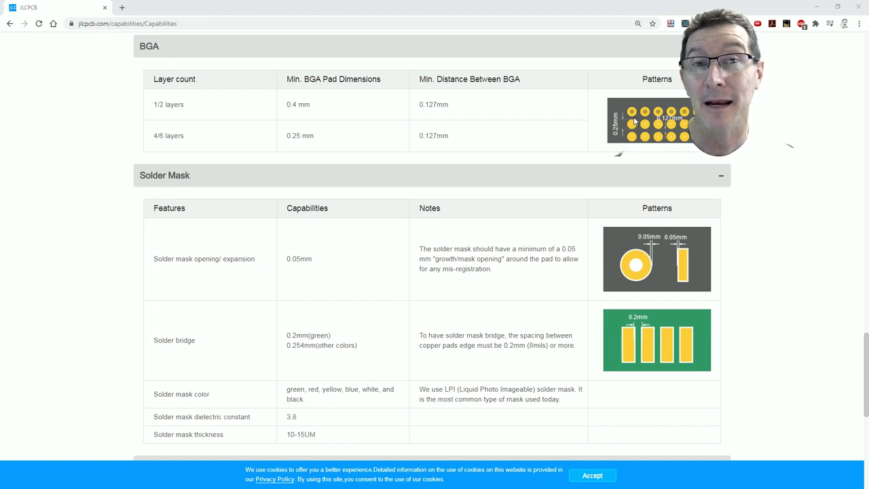
scroll(633, 125, up, 3)
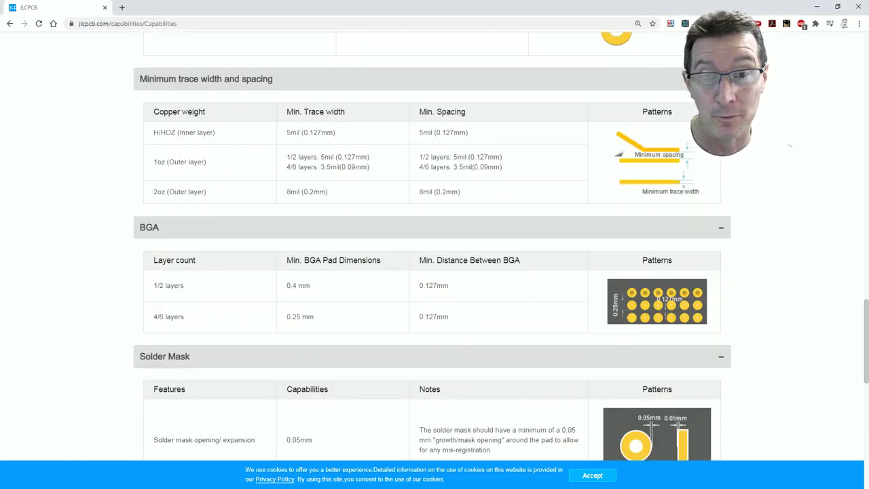
drag(475, 166, 503, 168)
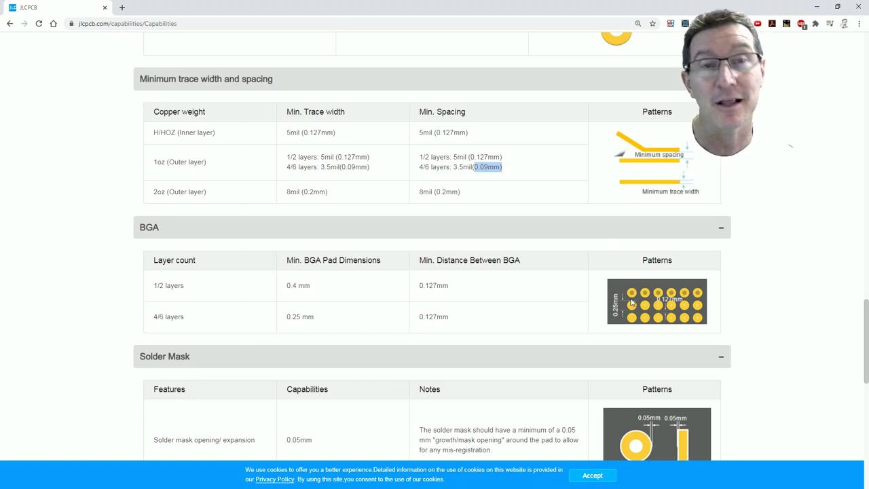